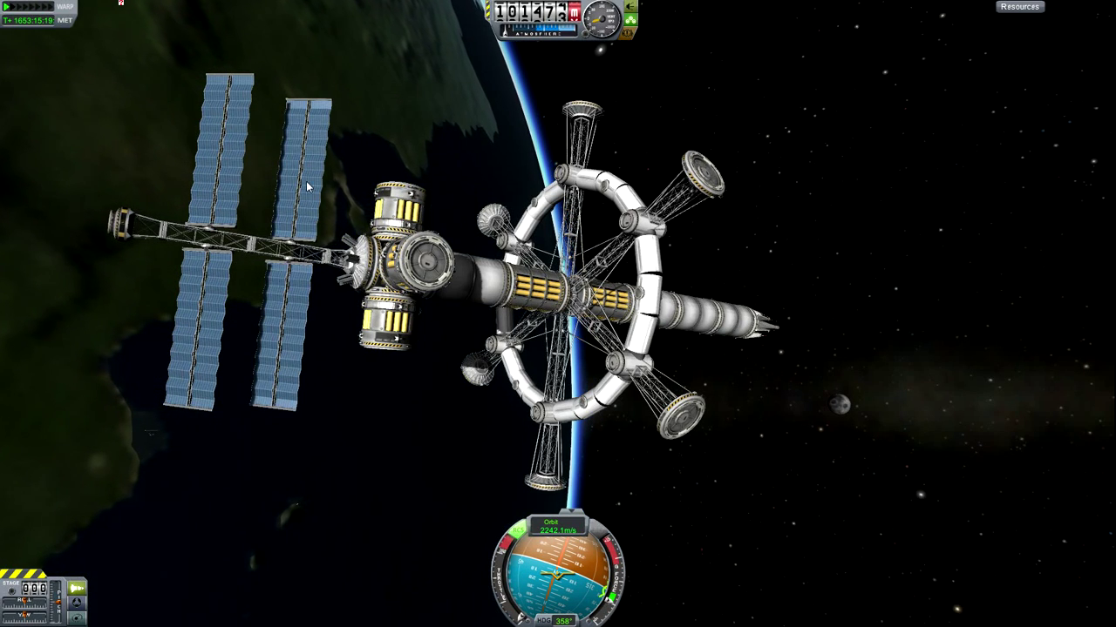
scroll(835, 402, up, 5)
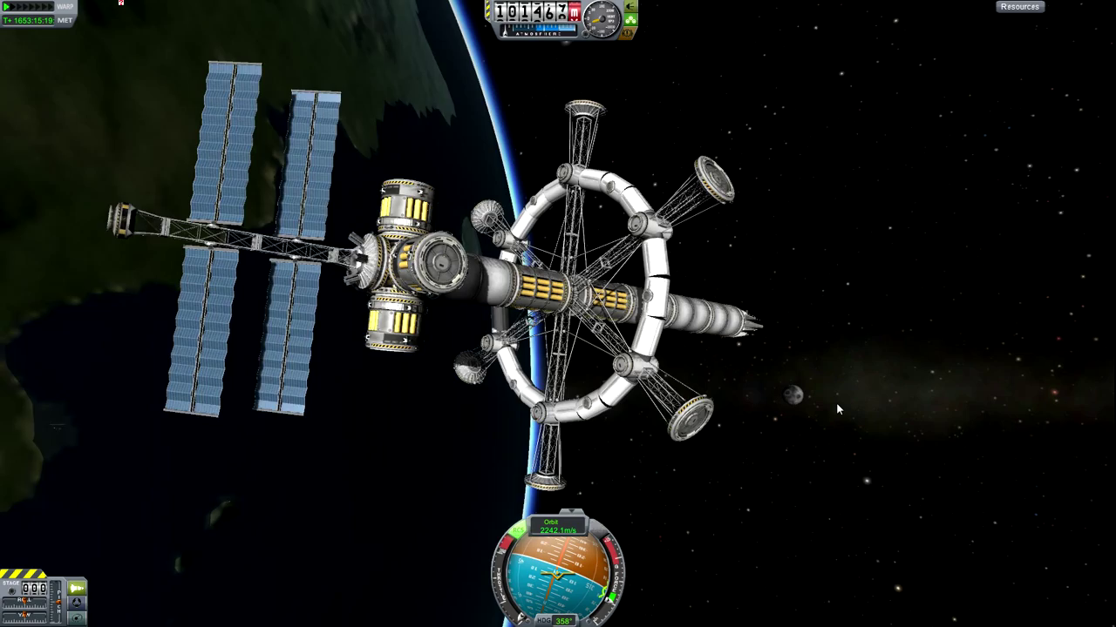
scroll(836, 402, up, 3)
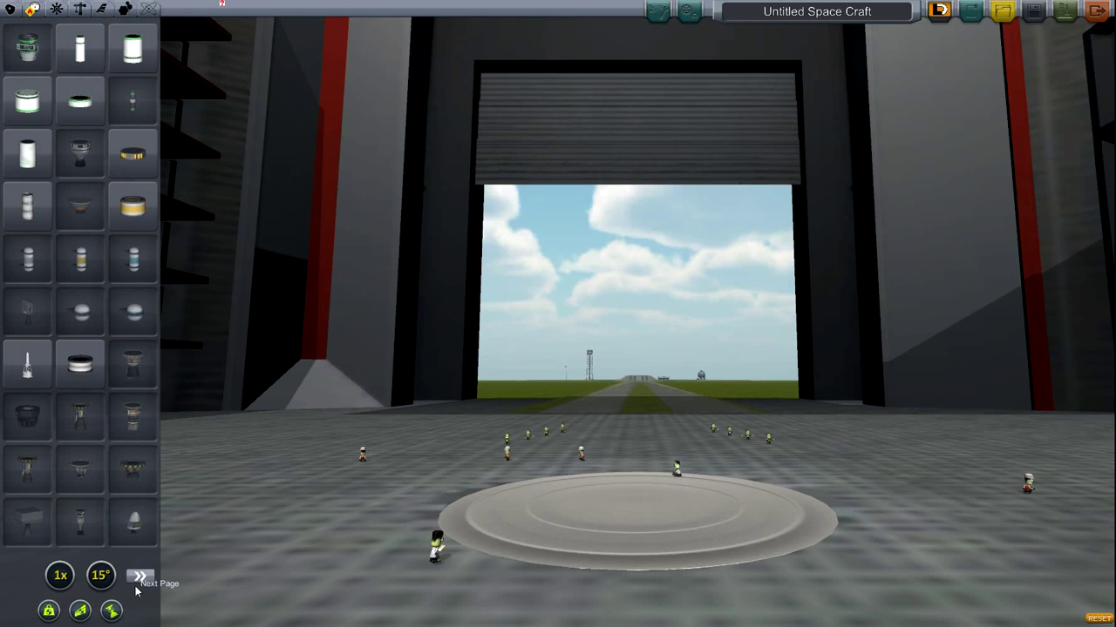
Place an FL-T200 Fuel Tank as the root part of the new craft.
click(142, 582)
mouse_move(119, 219)
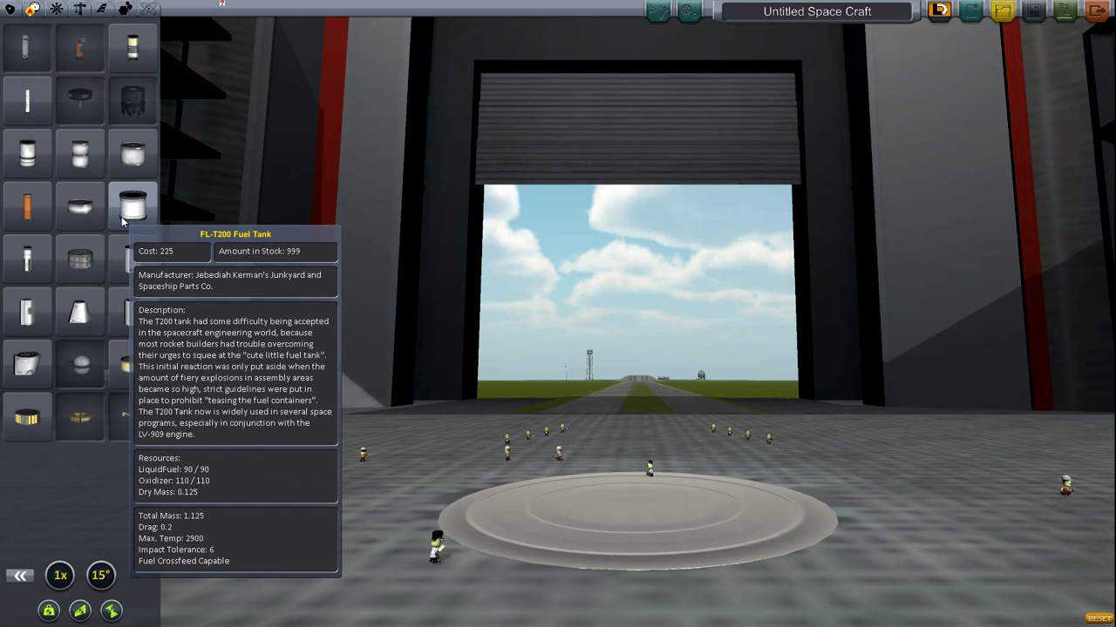
click(123, 222)
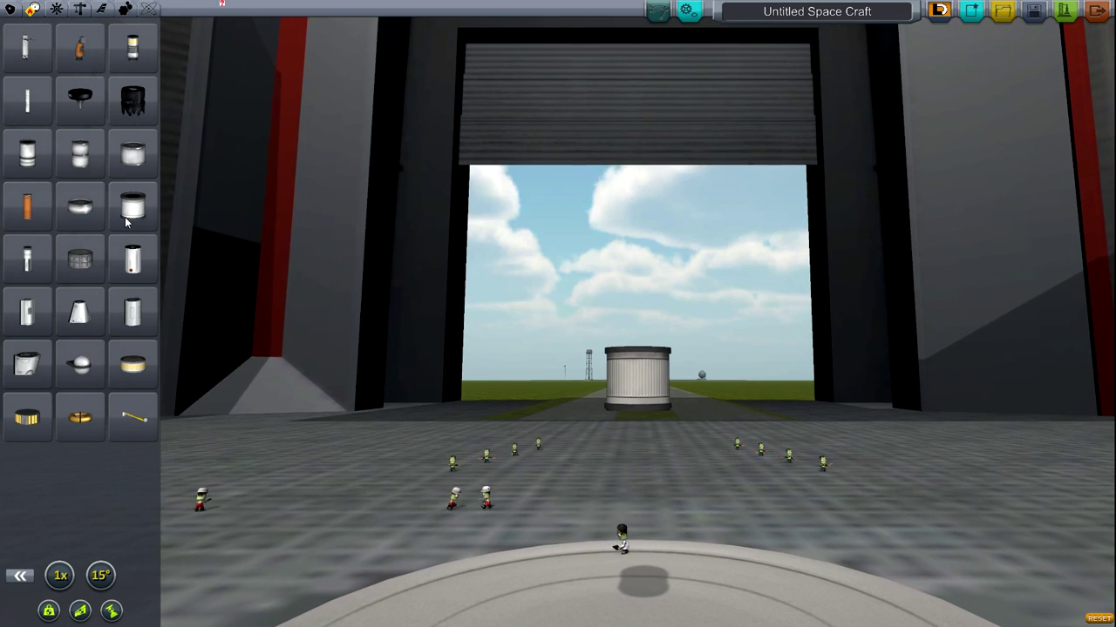
click(648, 391)
scroll(649, 391, up, 4)
click(649, 390)
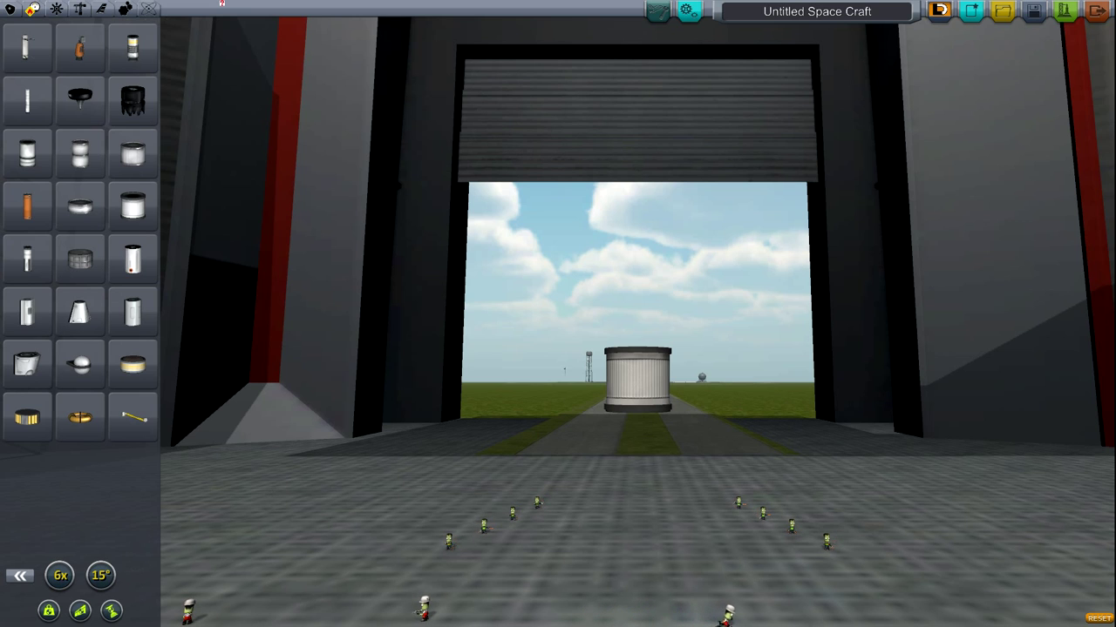
Attach long truss girders around the central tank with 6x symmetry, pointing outward as spokes.
click(77, 12)
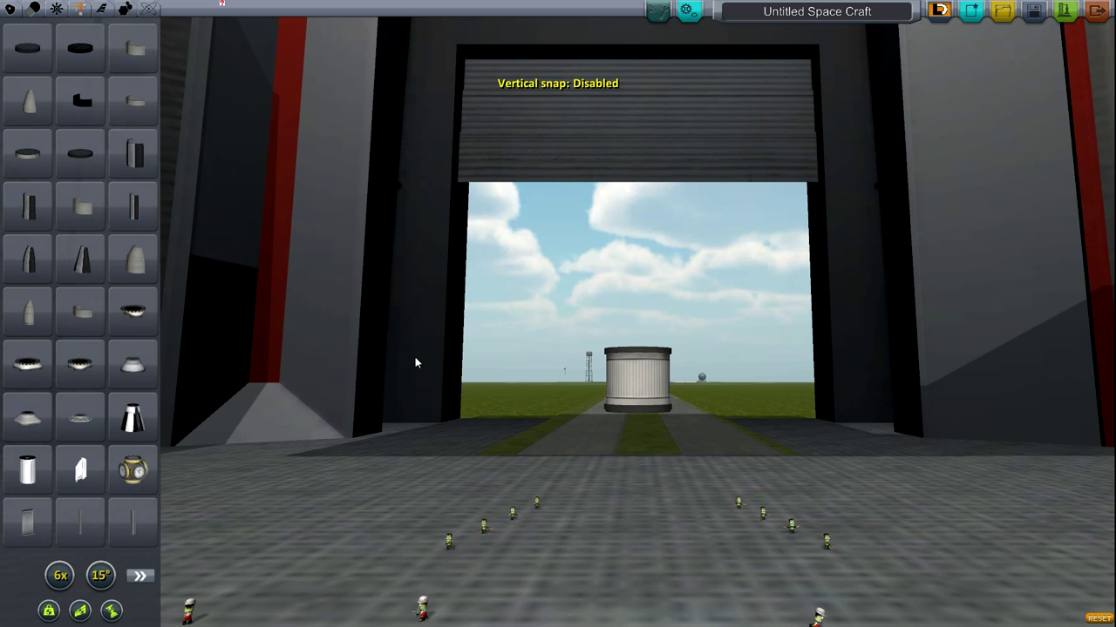
click(140, 575)
click(31, 204)
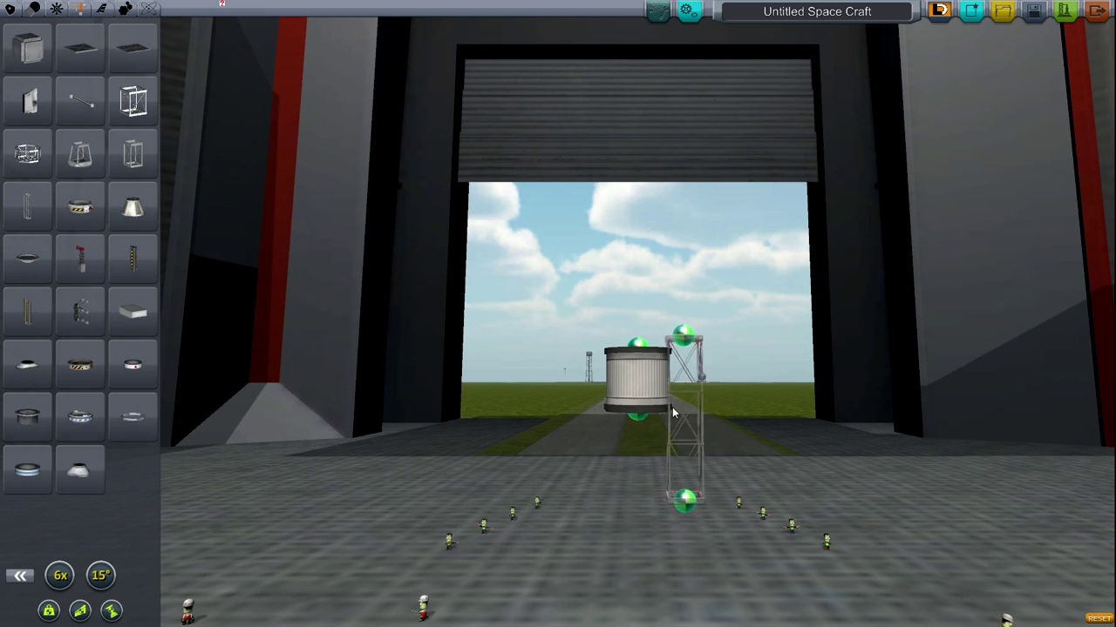
click(641, 390)
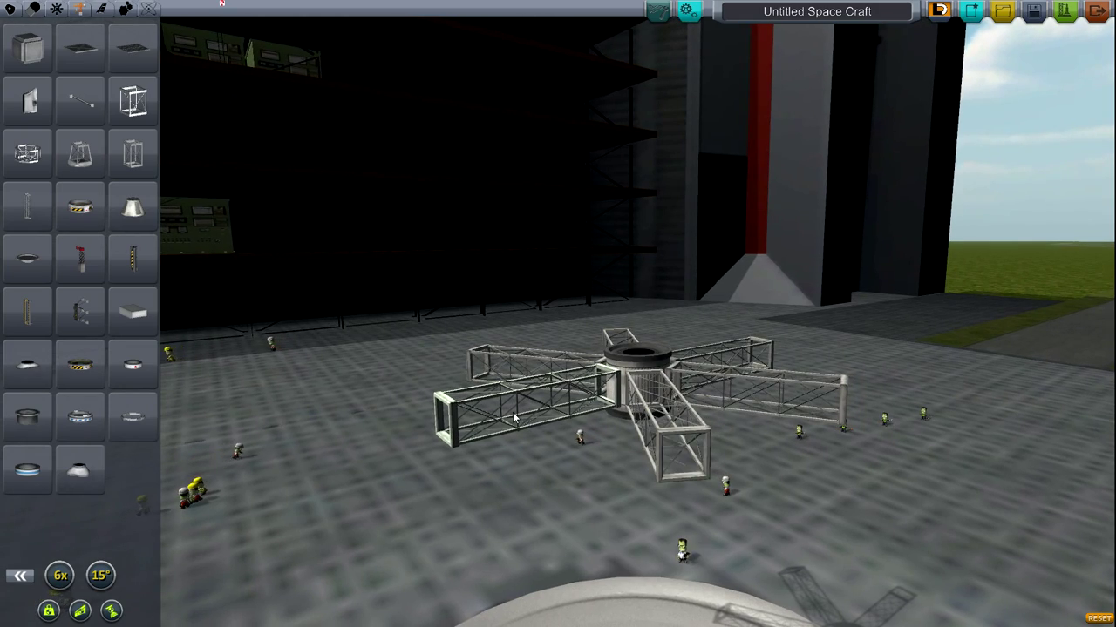
Copy a spoke girder and attach the copies to the outer ends of the six spokes to double their length.
drag(501, 419, 600, 425)
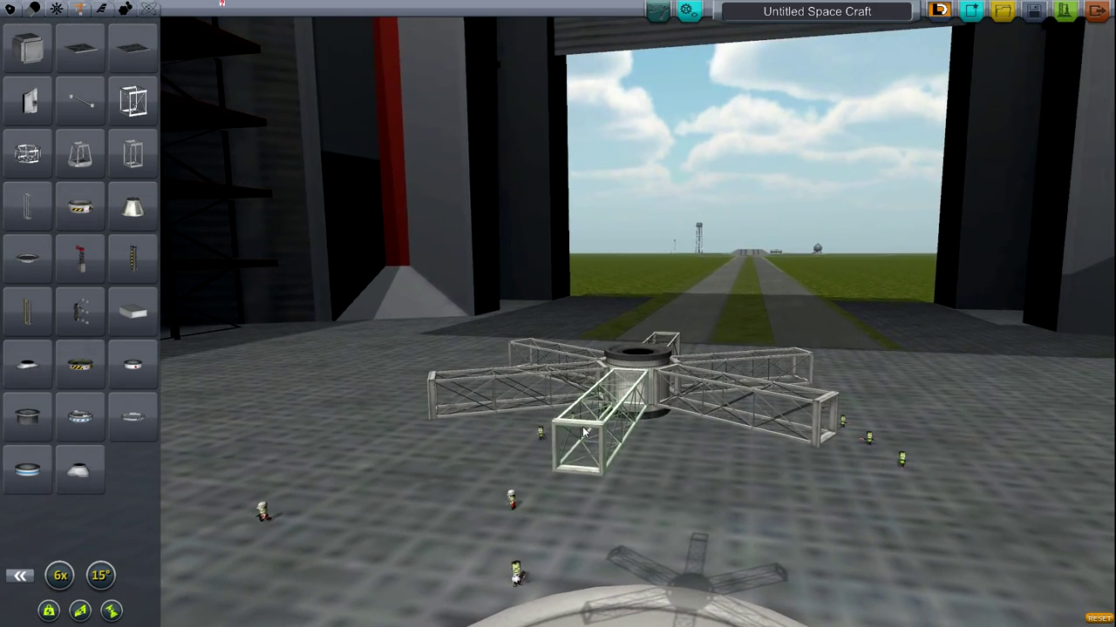
alt+click(600, 425)
click(577, 521)
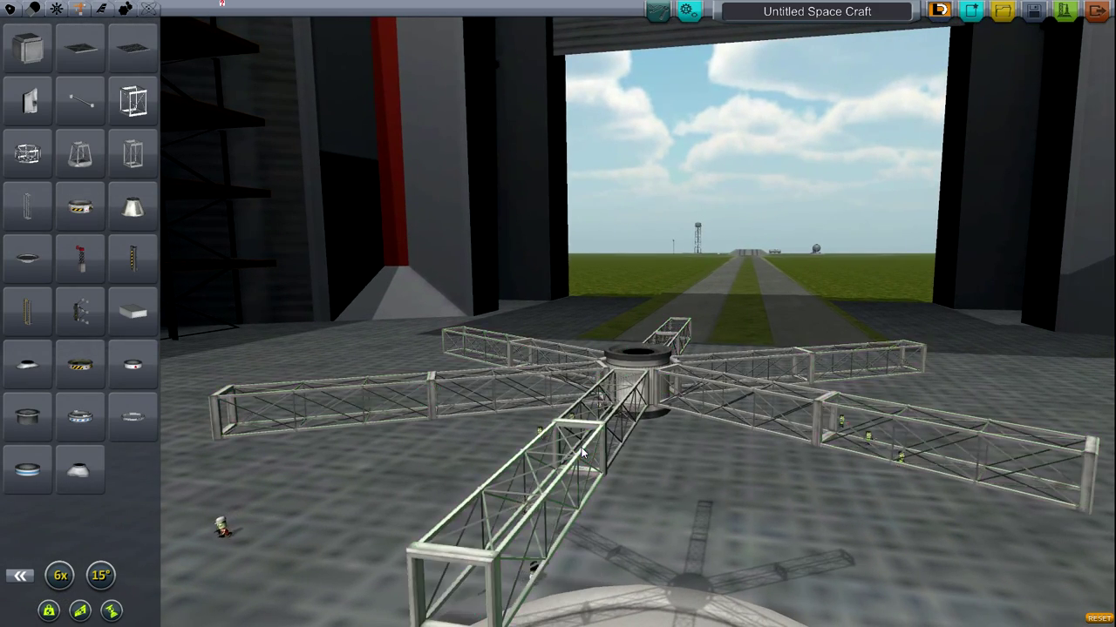
drag(577, 520, 609, 436)
Attach an upright FL-T200 Fuel Tank to the outer end of each of the six spokes.
scroll(610, 431, down, 1)
scroll(612, 430, down, 5)
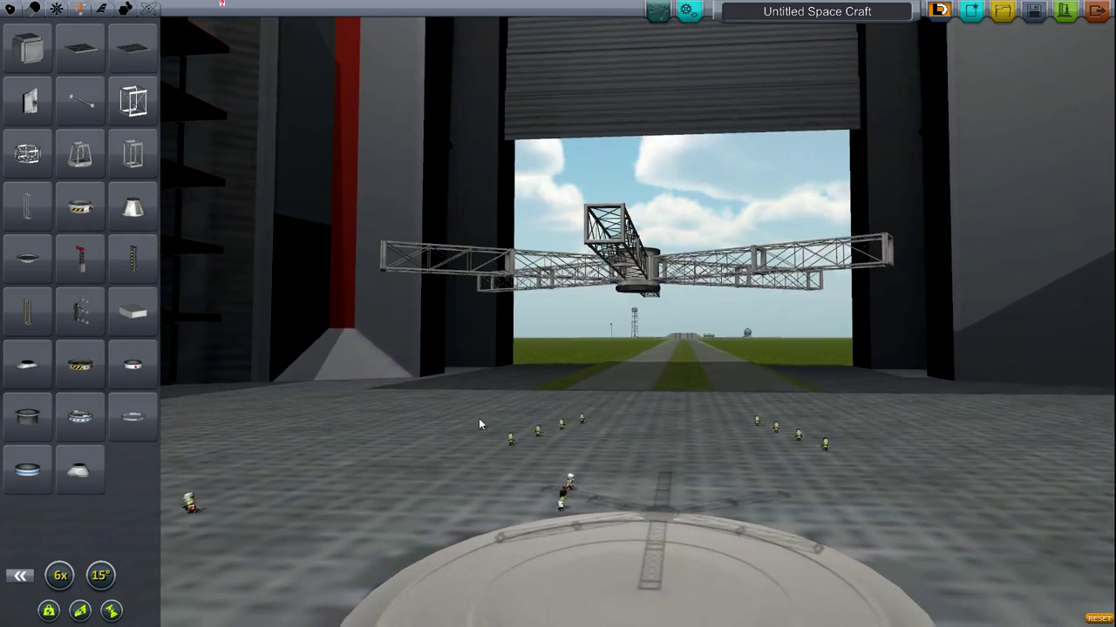
scroll(608, 456, up, 2)
click(37, 7)
drag(616, 184, 545, 305)
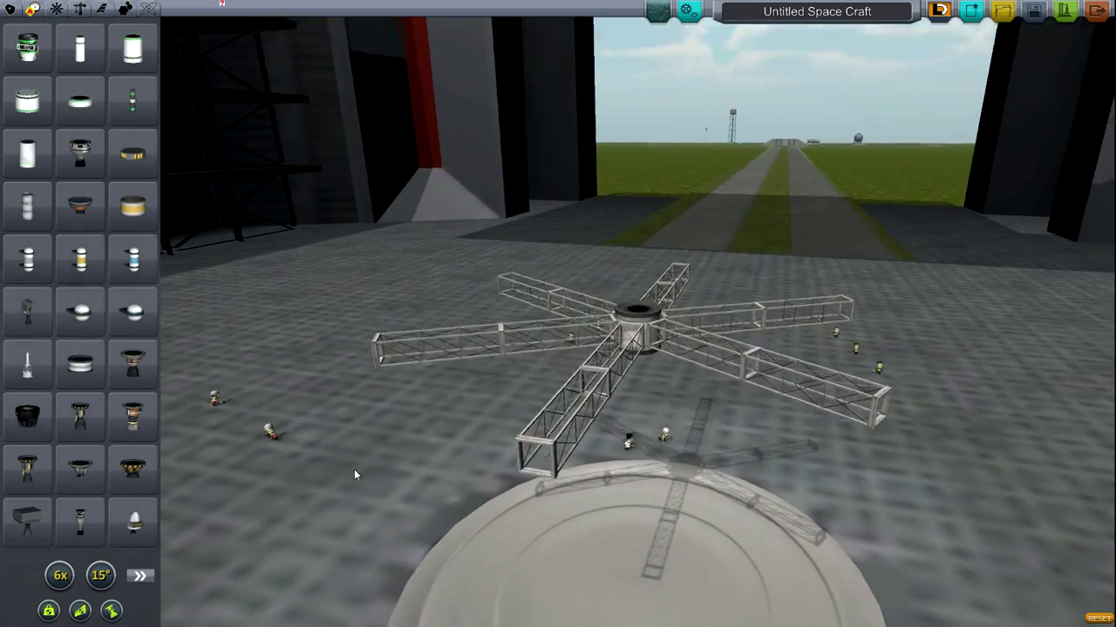
click(143, 575)
click(134, 208)
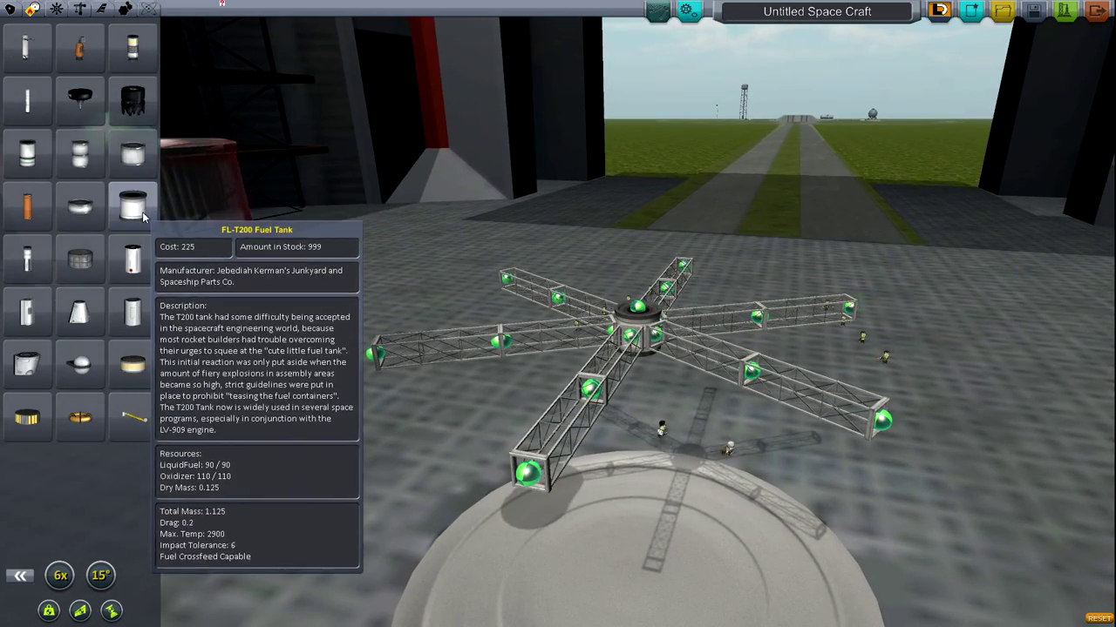
click(147, 218)
click(129, 208)
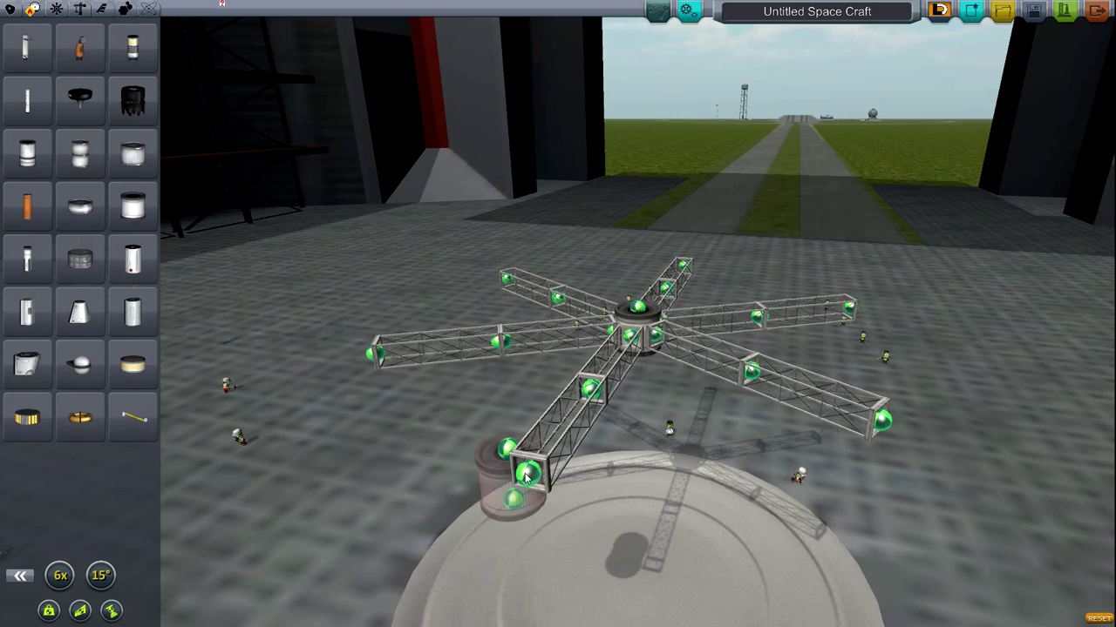
click(520, 480)
Attach a cone-shaped structural connector to one side of each outer tank, facing along the rim of the wheel.
drag(519, 479, 363, 435)
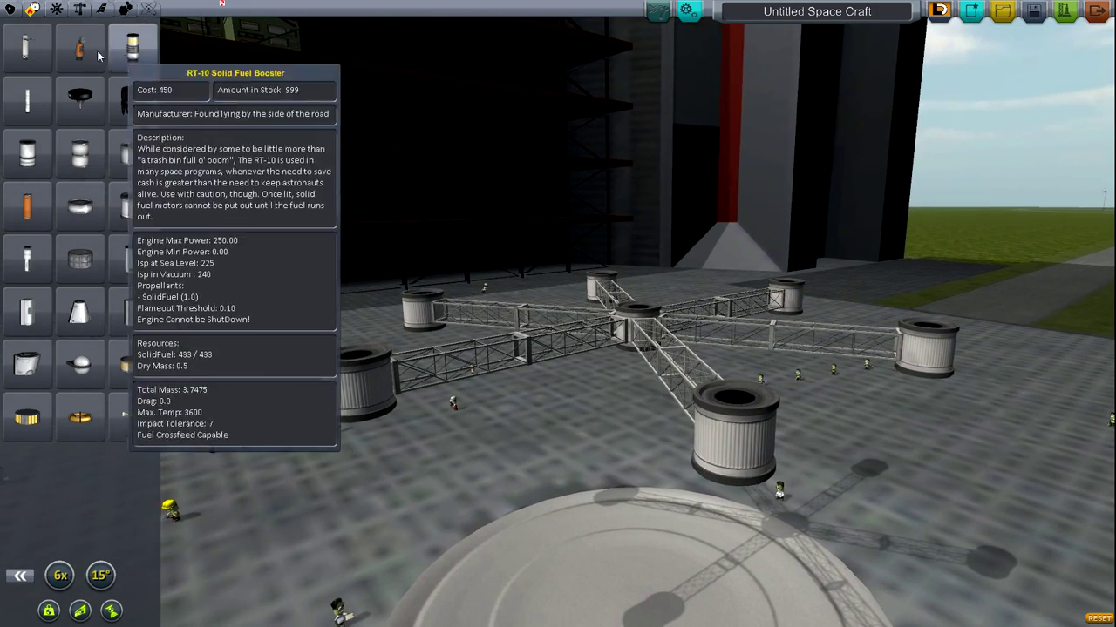
click(78, 8)
click(141, 583)
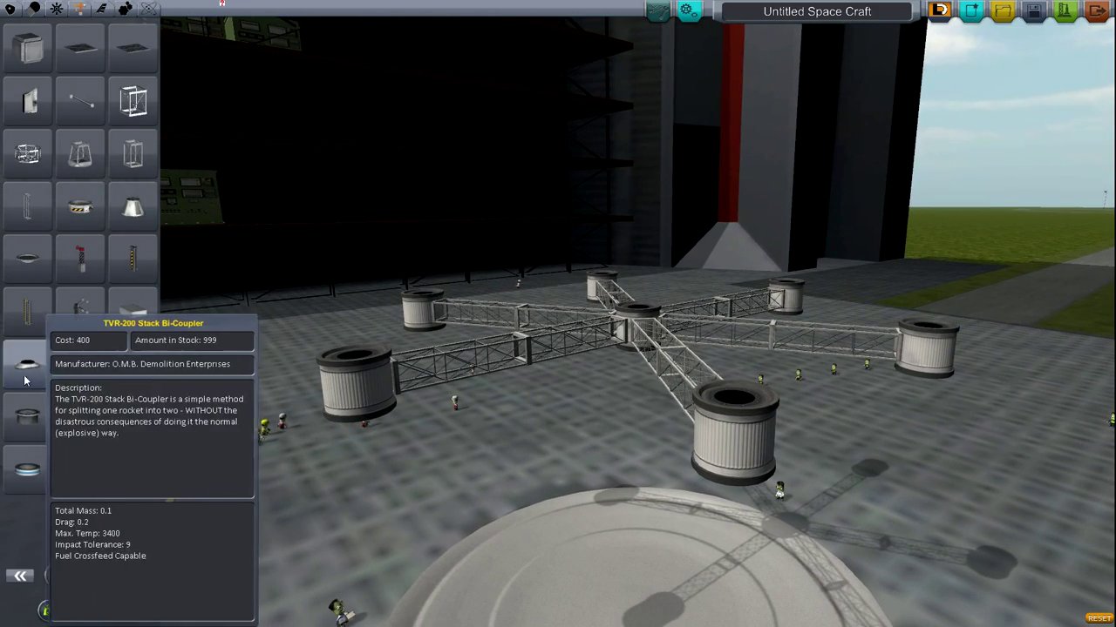
click(27, 419)
drag(561, 523, 358, 319)
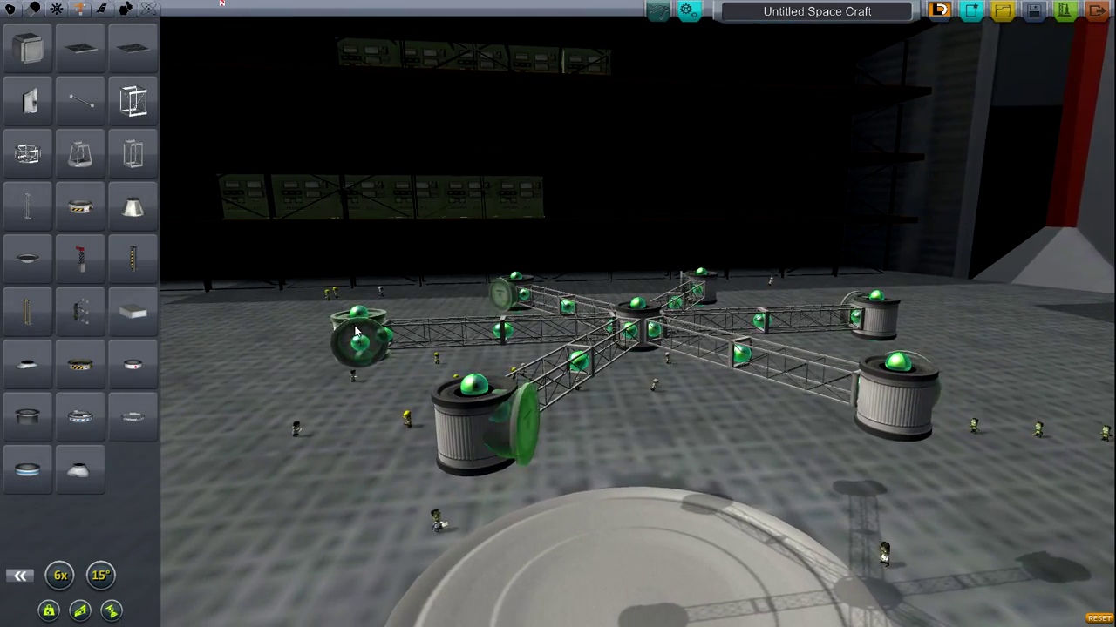
drag(364, 360, 373, 424)
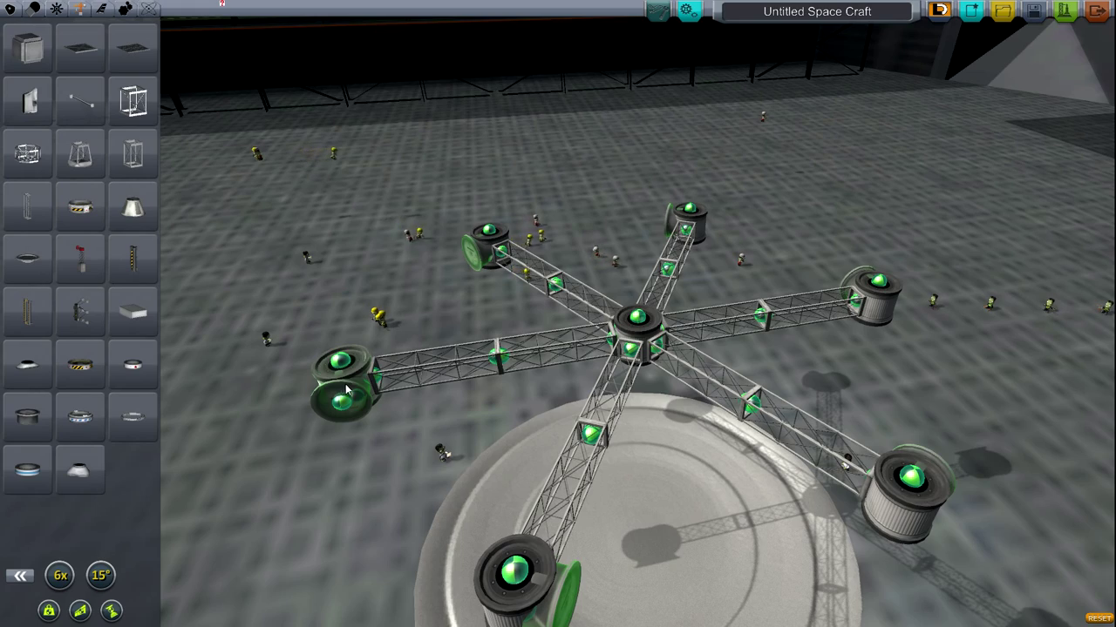
click(346, 389)
drag(346, 389, 587, 282)
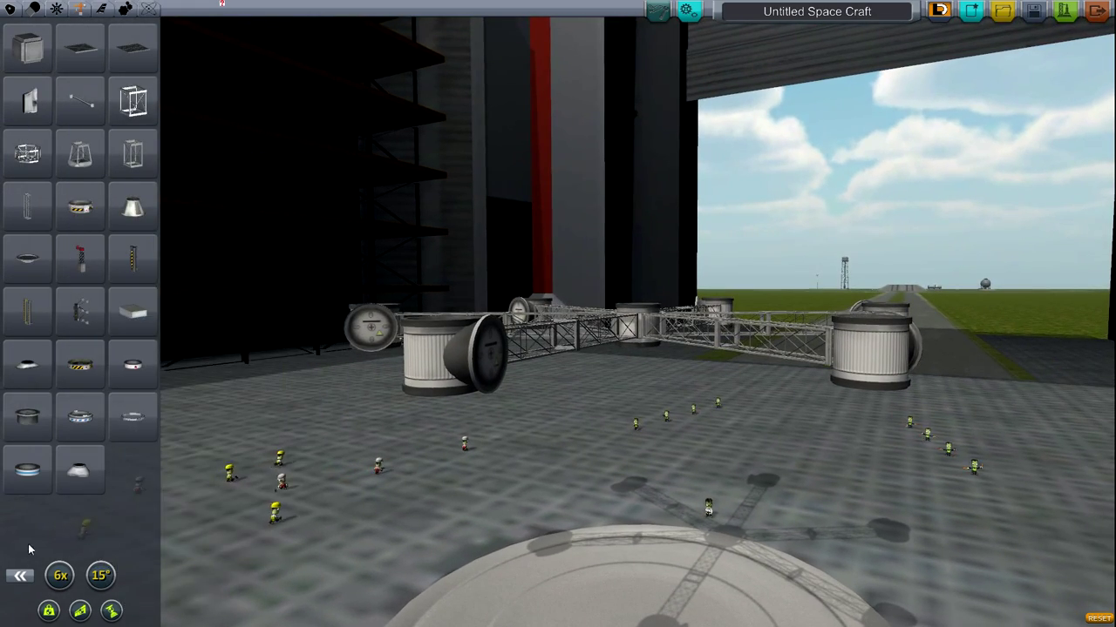
Rotate a white cylindrical fuselage section to horizontal and attach it to the connector on each outer tank.
click(20, 576)
click(27, 521)
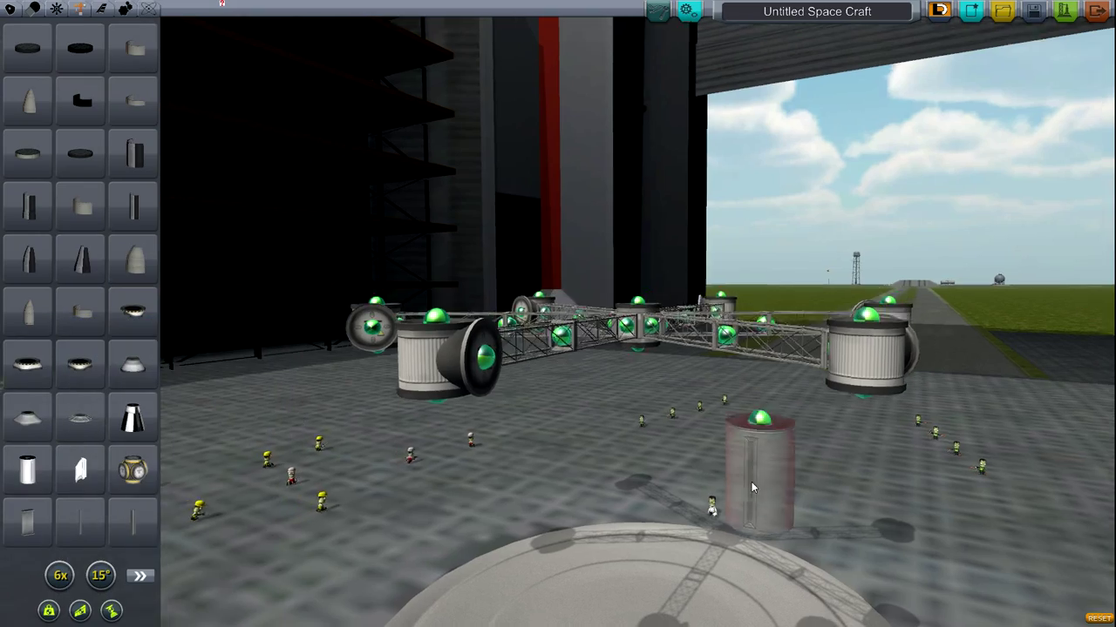
drag(751, 482, 760, 602)
key(s)
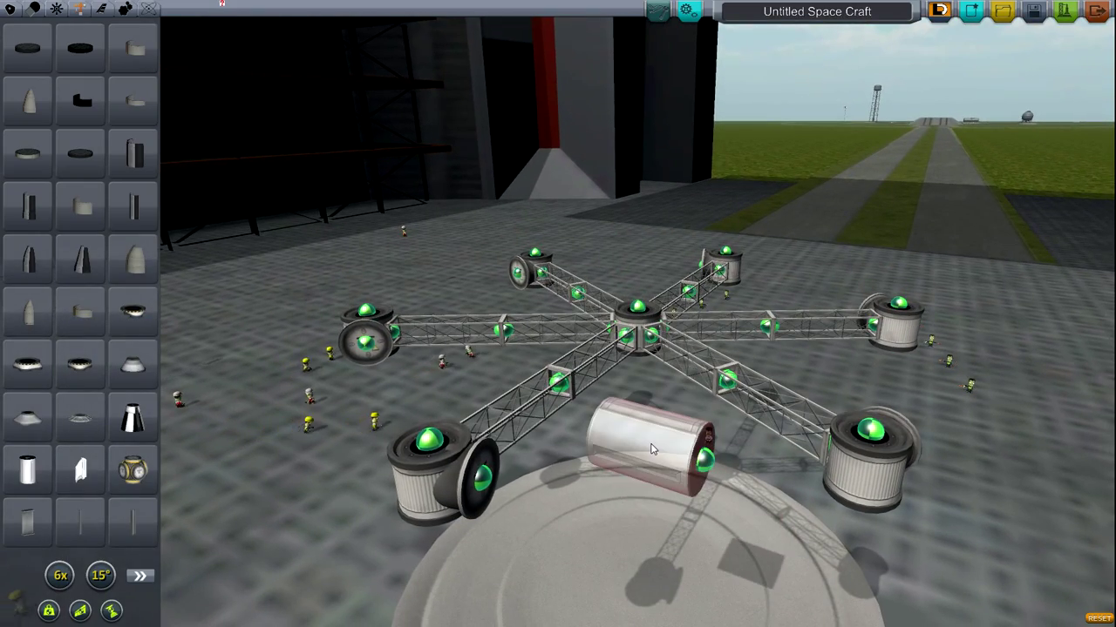
click(525, 494)
drag(526, 494, 582, 389)
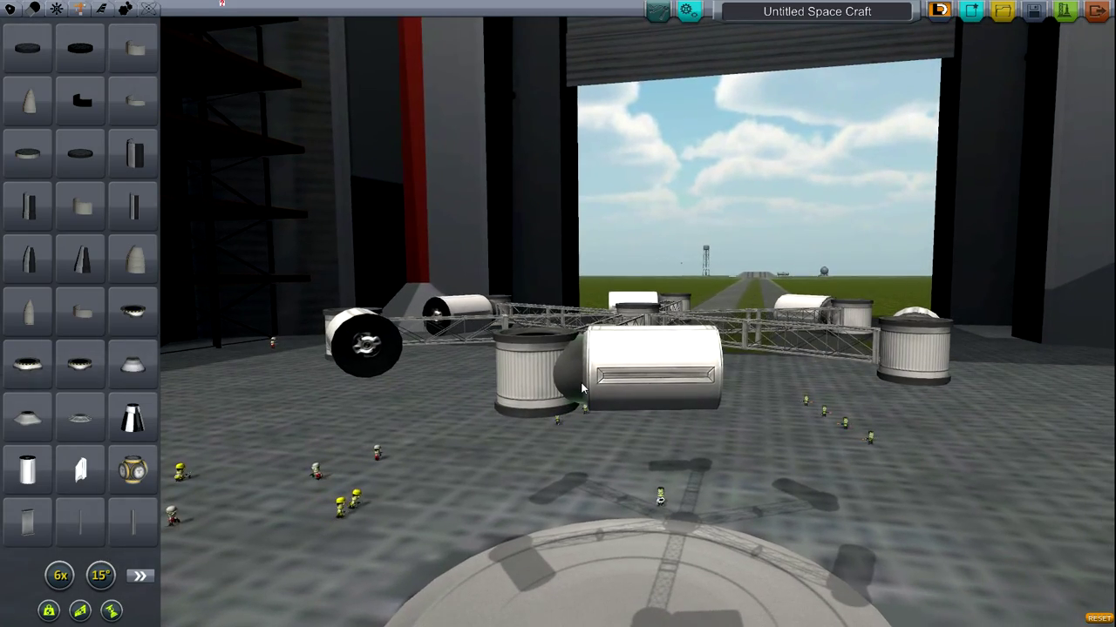
Copy the connector with its fuselage section and attach the copies to the opposite side of each outer tank.
alt+click(583, 389)
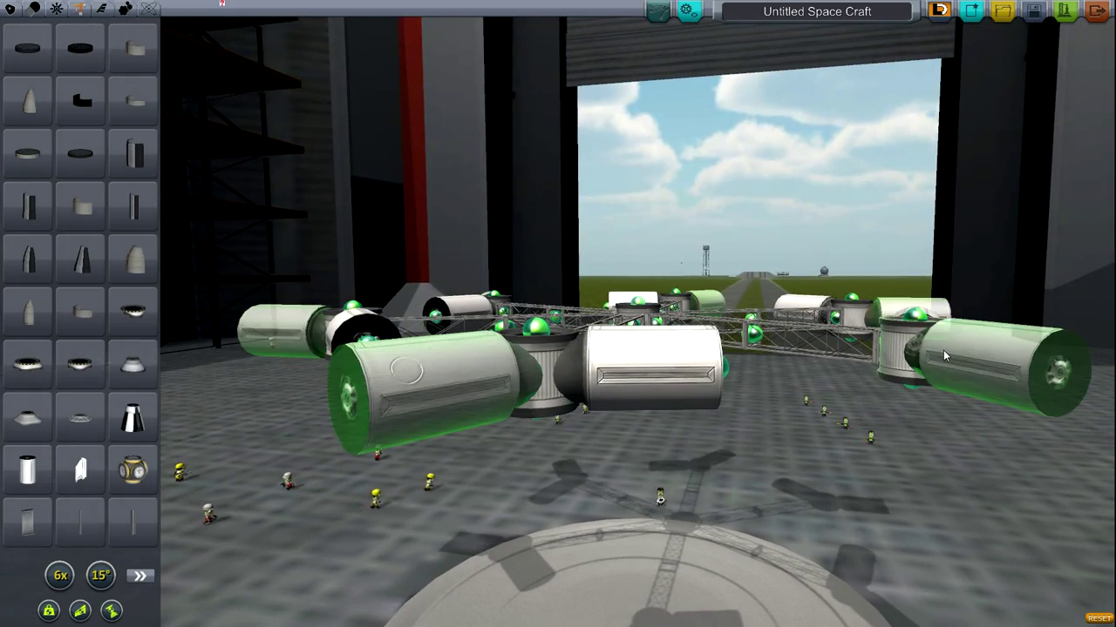
click(944, 354)
drag(943, 354, 916, 423)
click(917, 425)
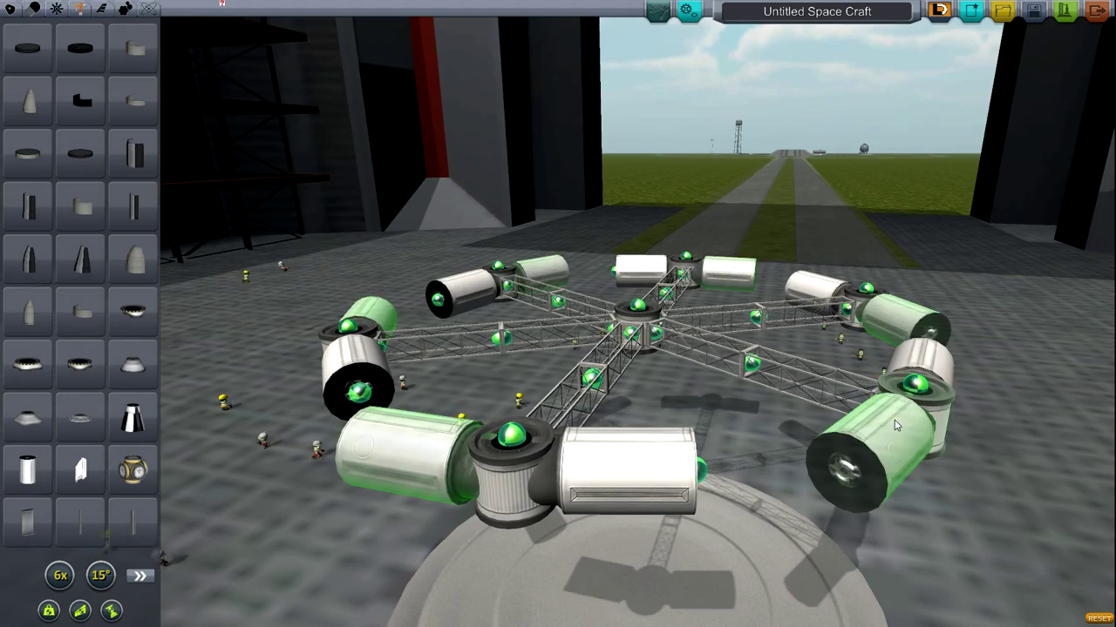
click(888, 419)
drag(888, 419, 792, 411)
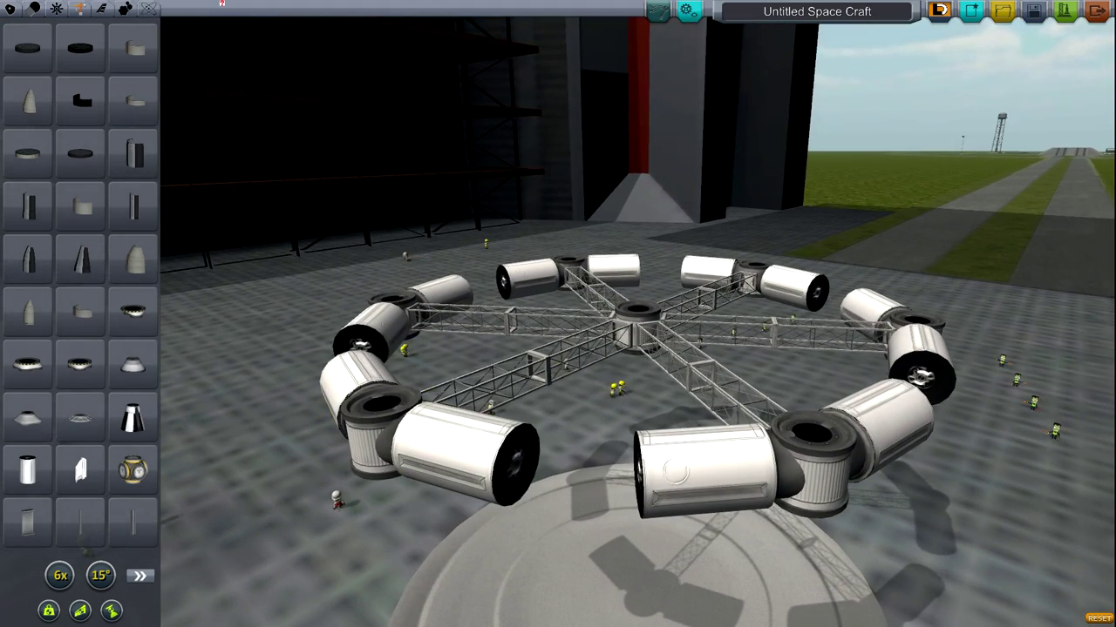
Attach a small cubic truss piece to the open end of one fuselage section in each rim segment.
click(139, 578)
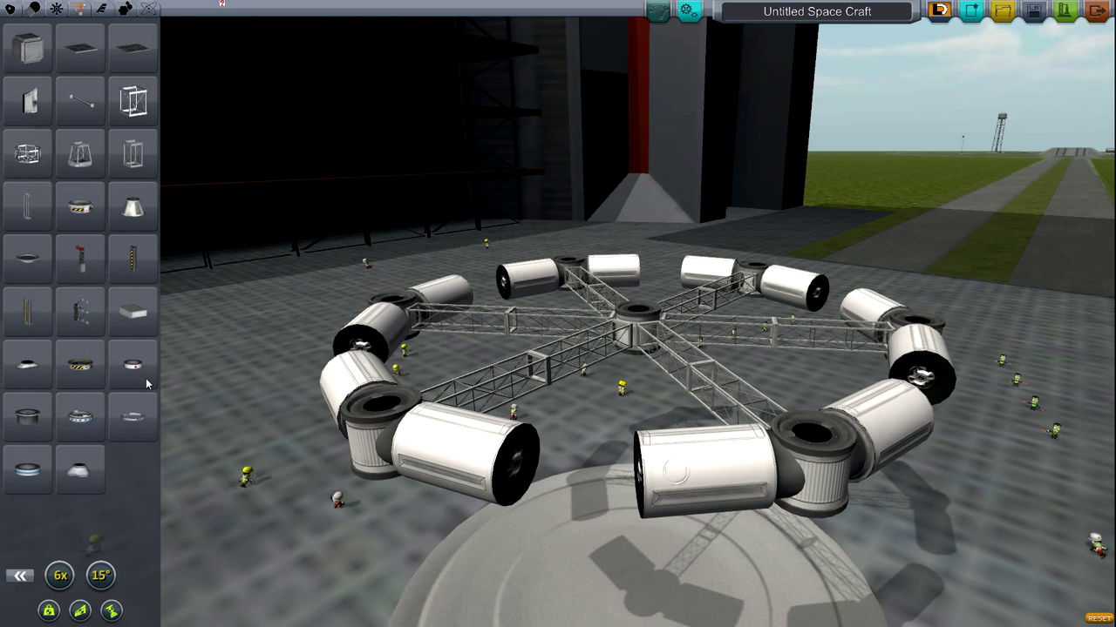
click(132, 100)
drag(359, 199, 399, 164)
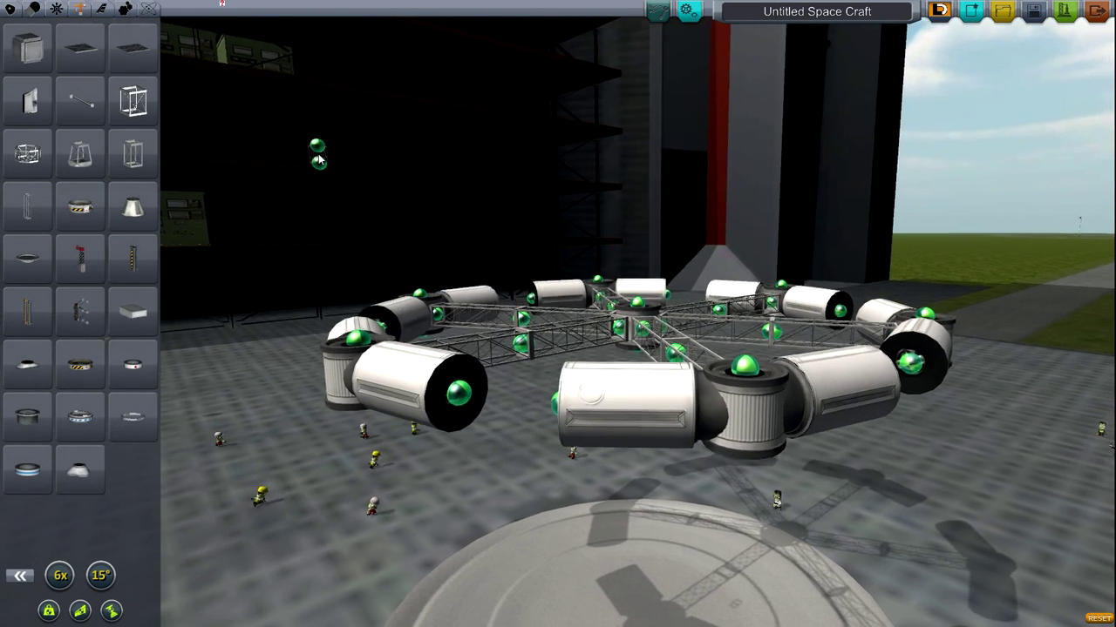
click(453, 388)
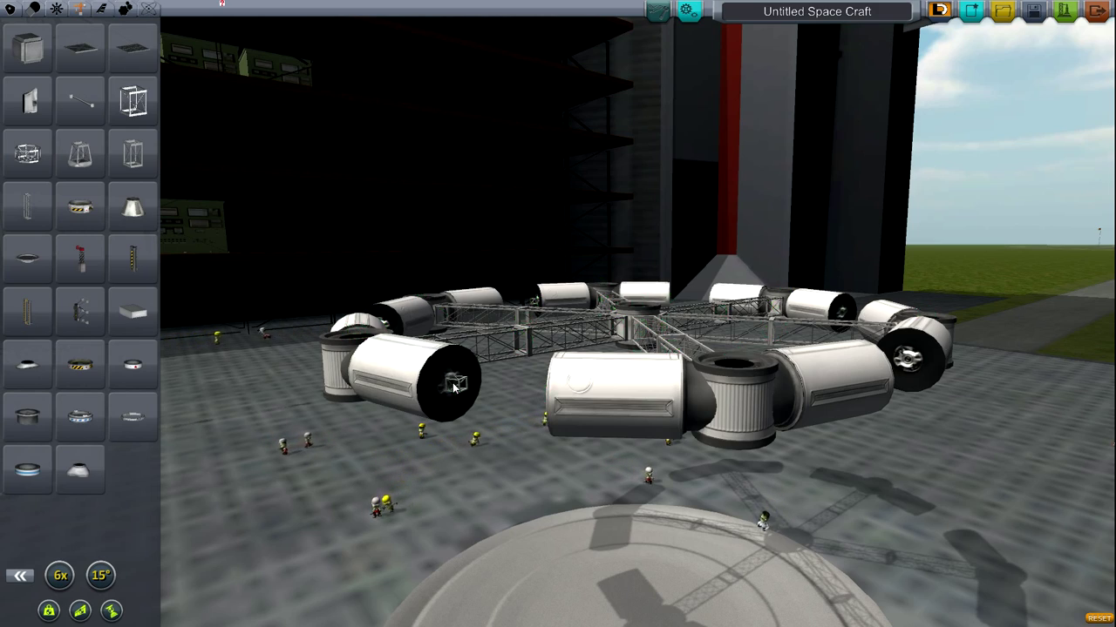
drag(455, 388, 699, 445)
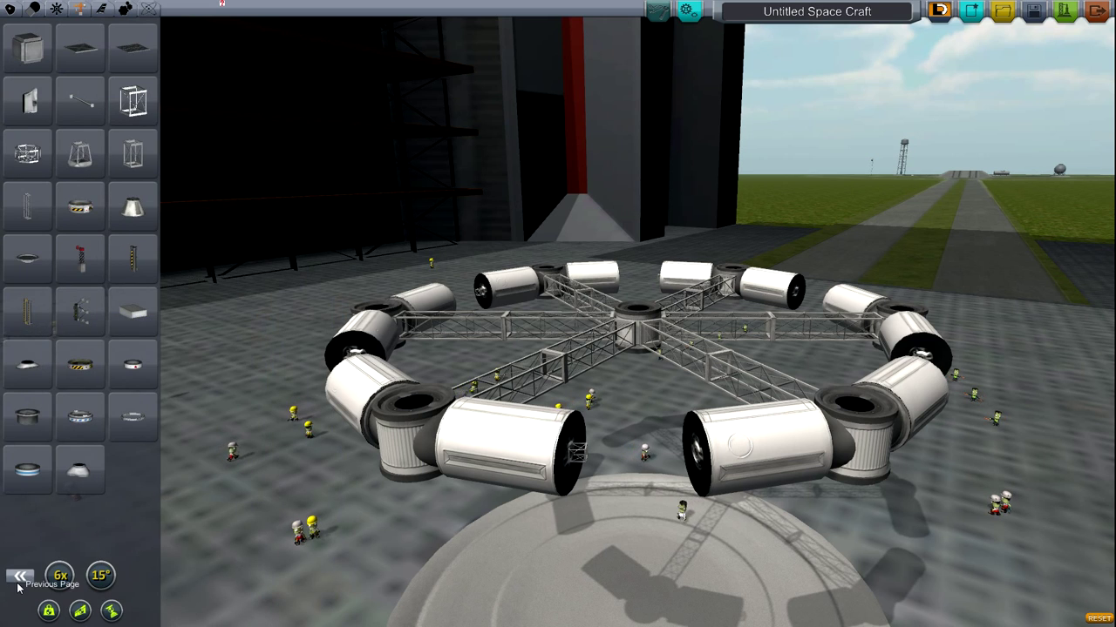
Copy a fuselage section and try to fit the copies into the gaps between the rim sections.
alt+click(773, 451)
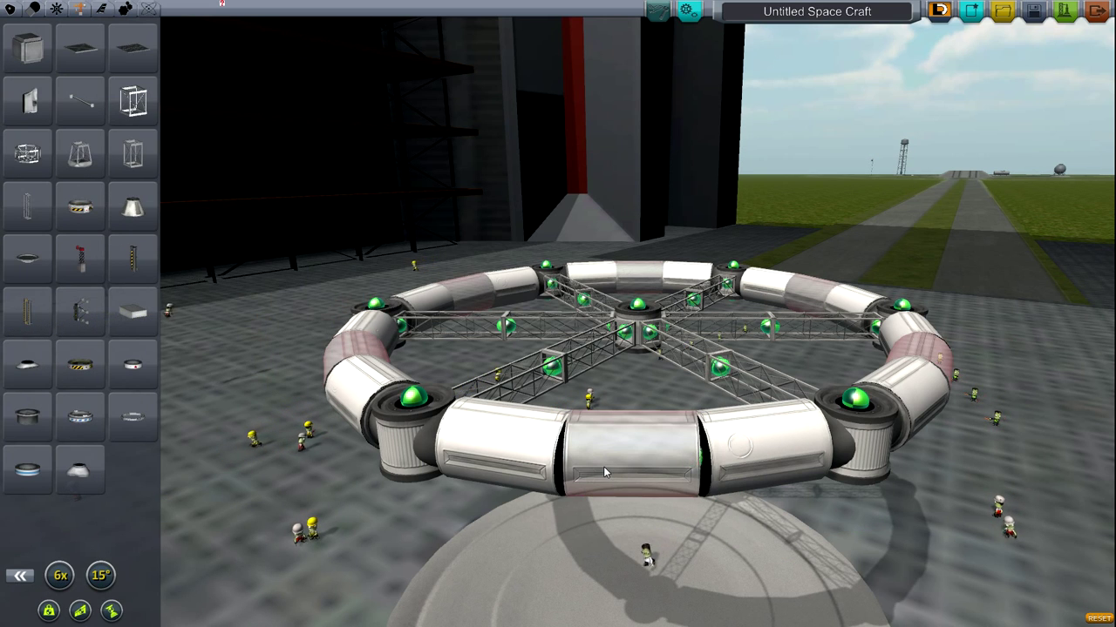
click(633, 470)
click(632, 464)
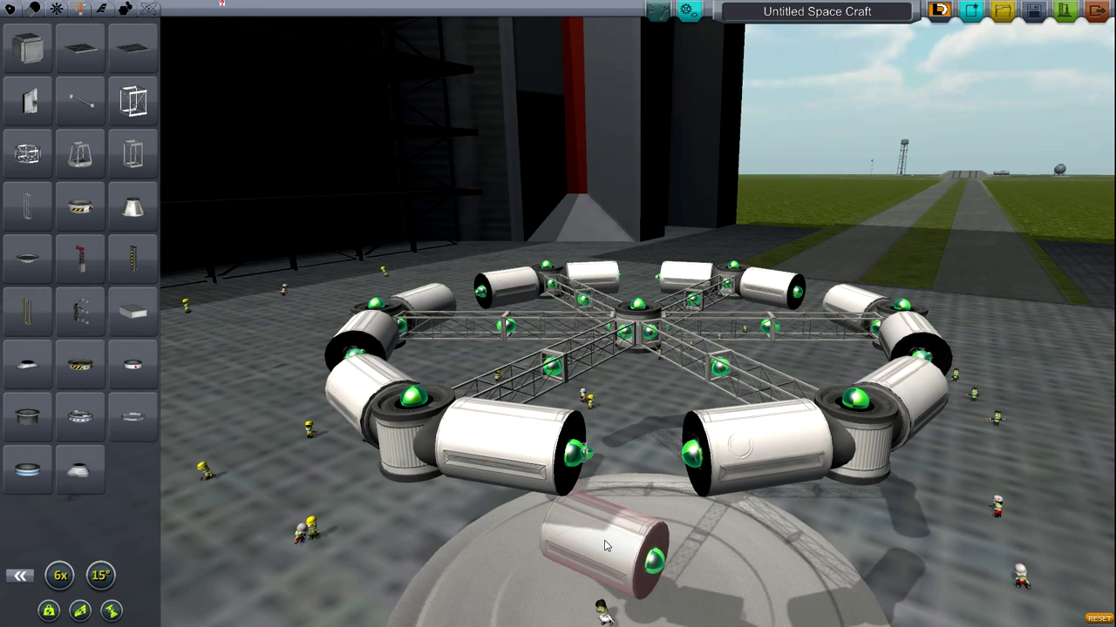
Enable Allow Part Clipping in Editors and attach the copied fuselage sections in the six gaps to close the ring.
key(alt+F12)
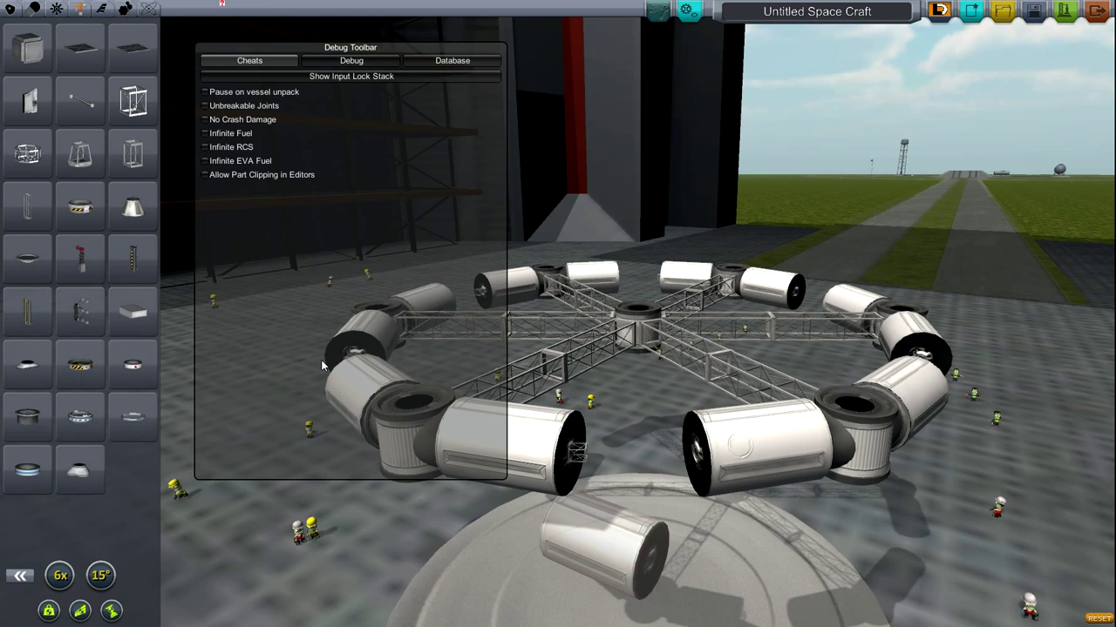
click(310, 175)
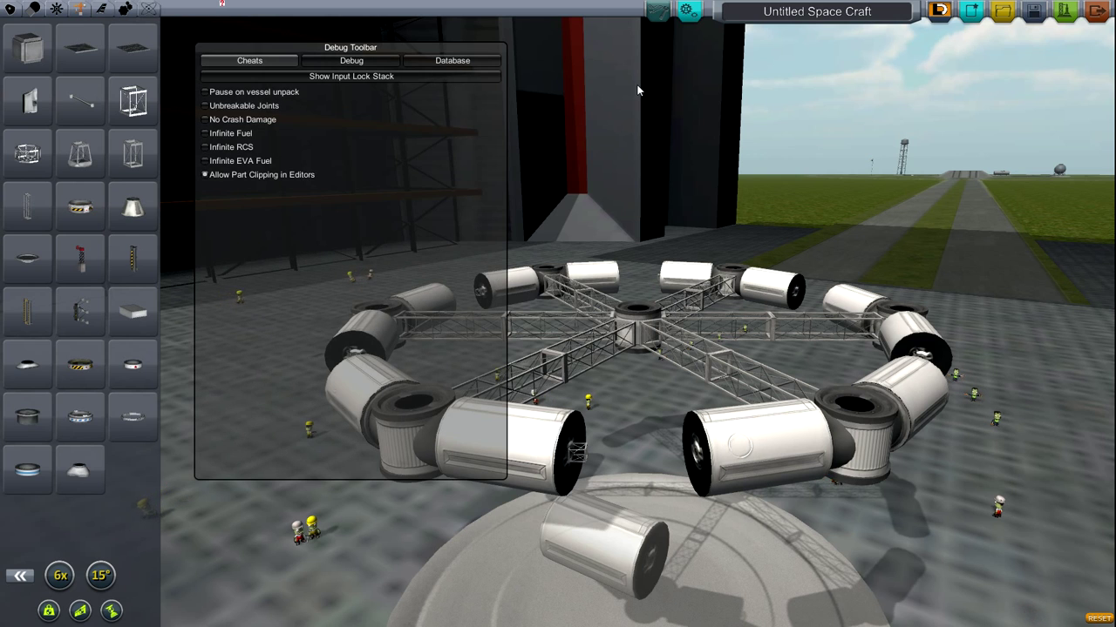
key(alt+F12)
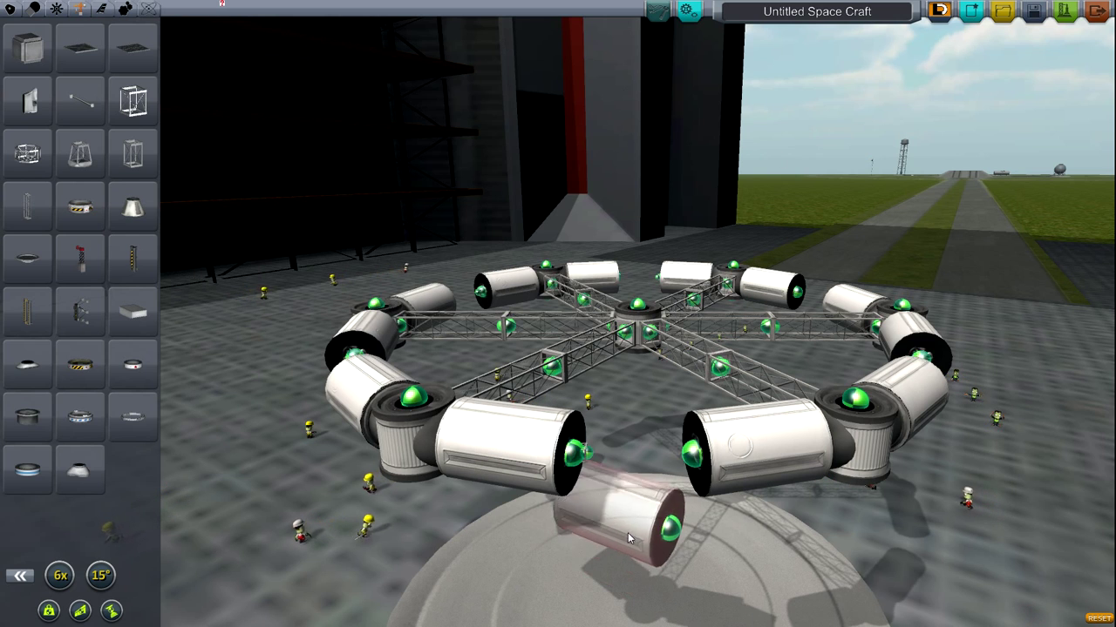
click(615, 492)
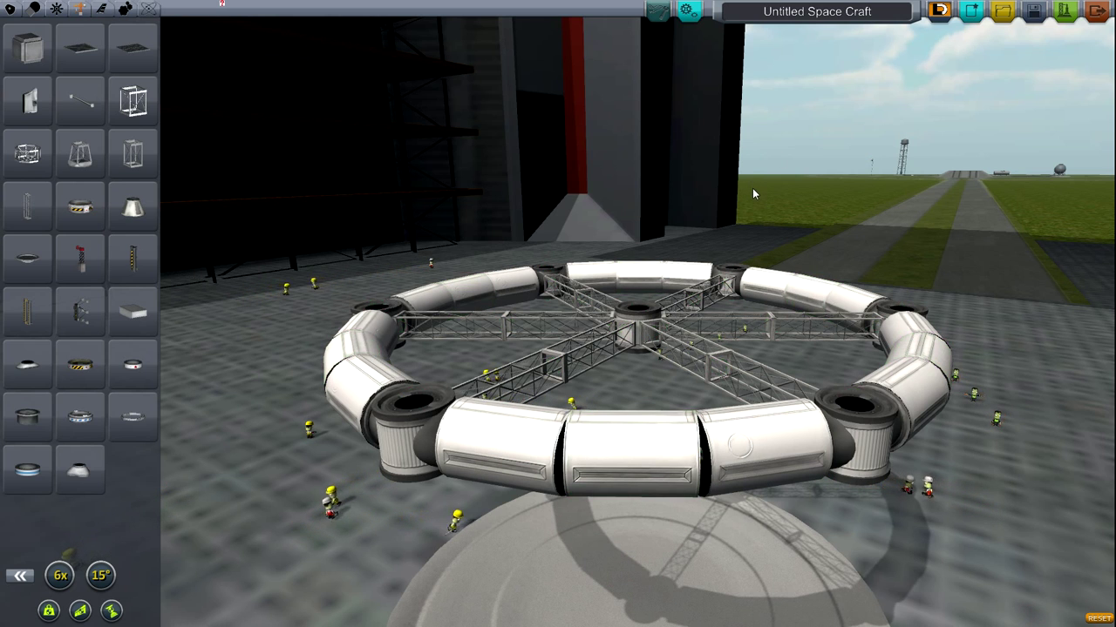
Disable Allow Part Clipping in Editors in the debug toolbar.
key(alt+F12)
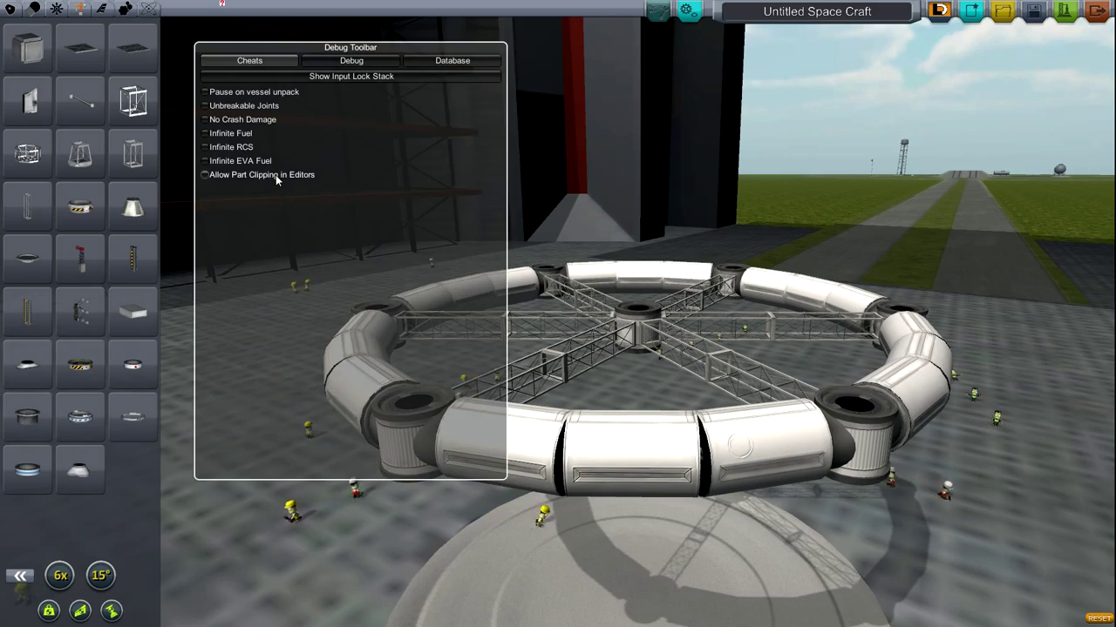
key(alt+F12)
drag(648, 188, 383, 235)
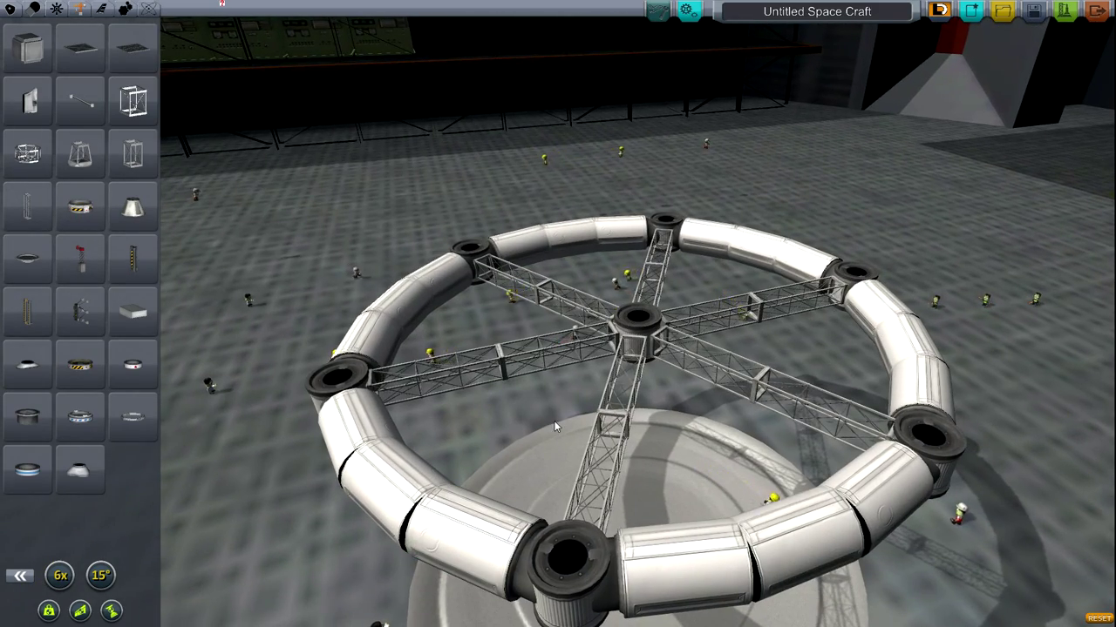
Examine the joints between the rim's fuselage sections up close and look over the closed ring from above.
scroll(556, 427, down, 5)
drag(803, 506, 625, 499)
scroll(645, 484, up, 6)
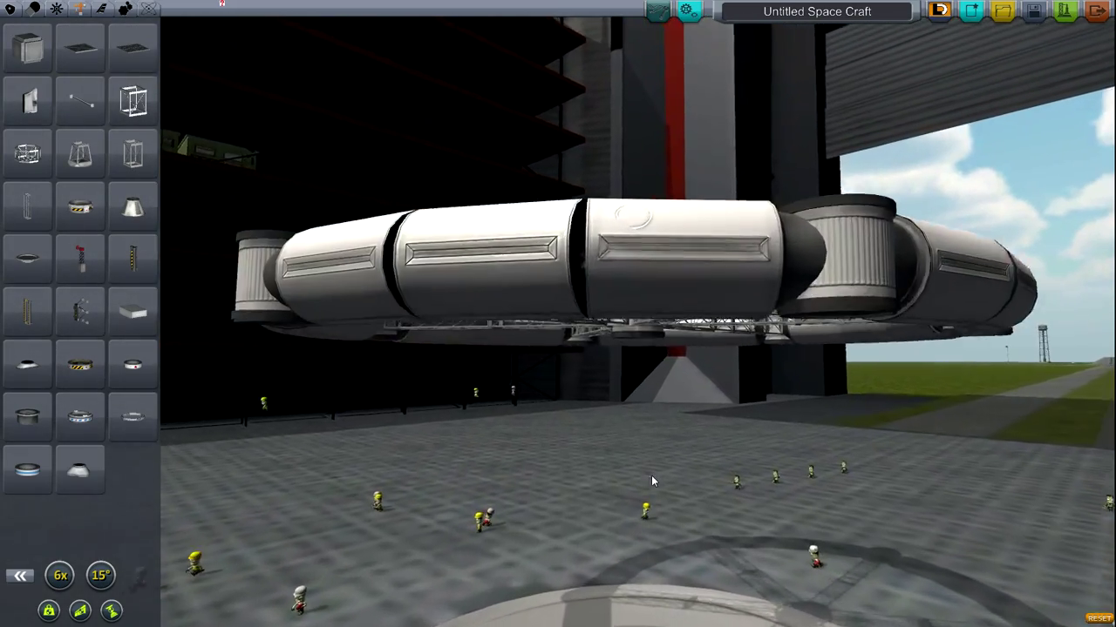
scroll(676, 496, up, 6)
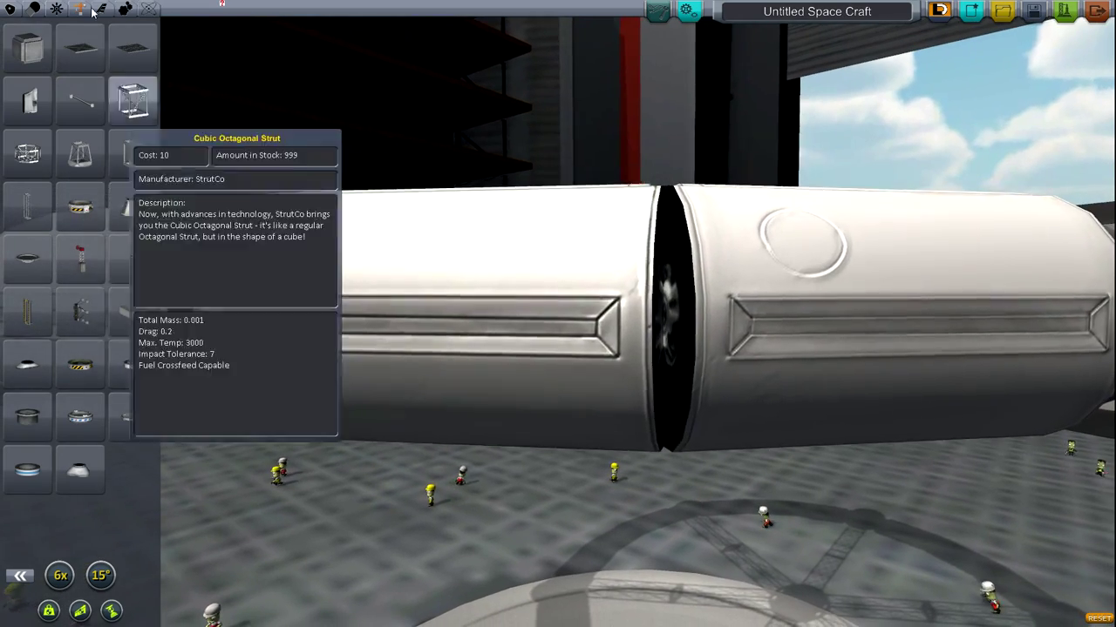
click(85, 116)
drag(674, 319, 658, 330)
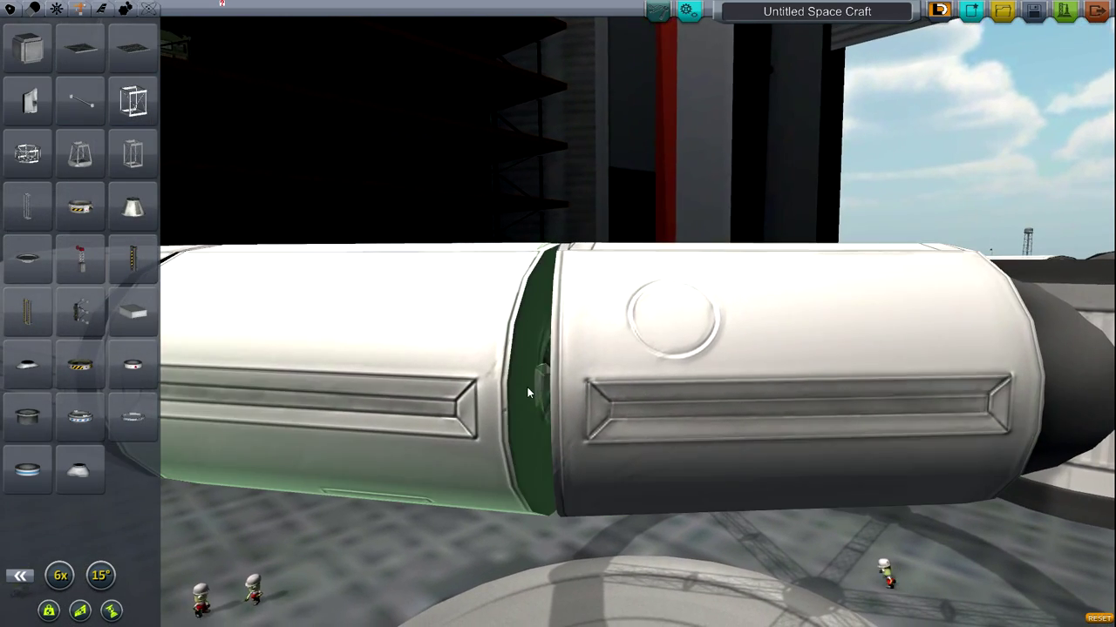
click(528, 388)
drag(527, 387, 732, 380)
scroll(654, 477, down, 10)
scroll(732, 380, up, 10)
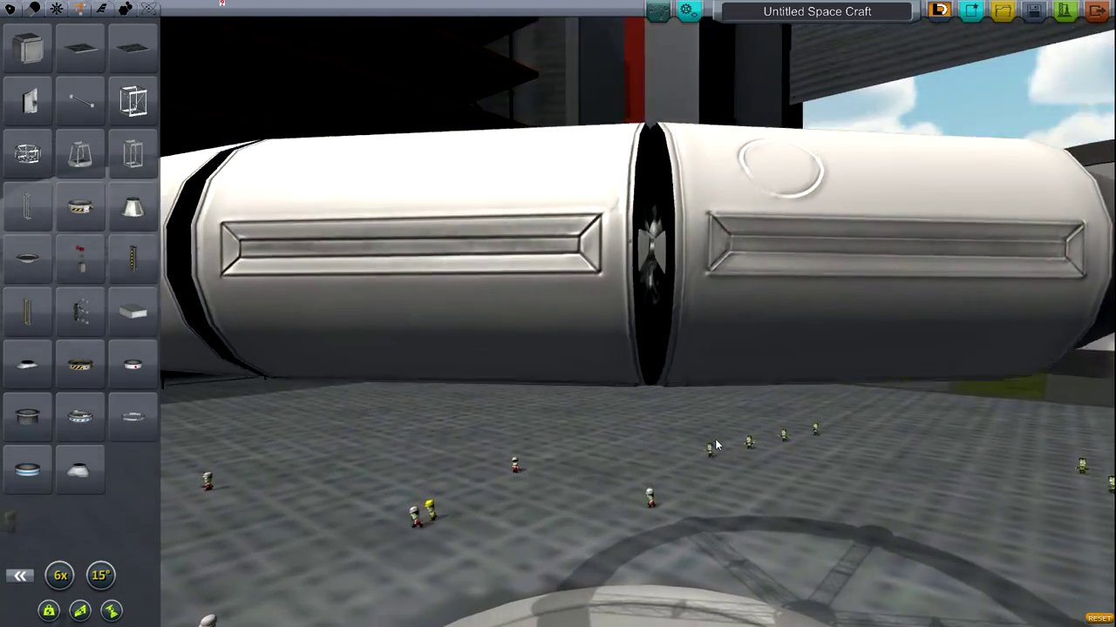
drag(716, 444, 688, 483)
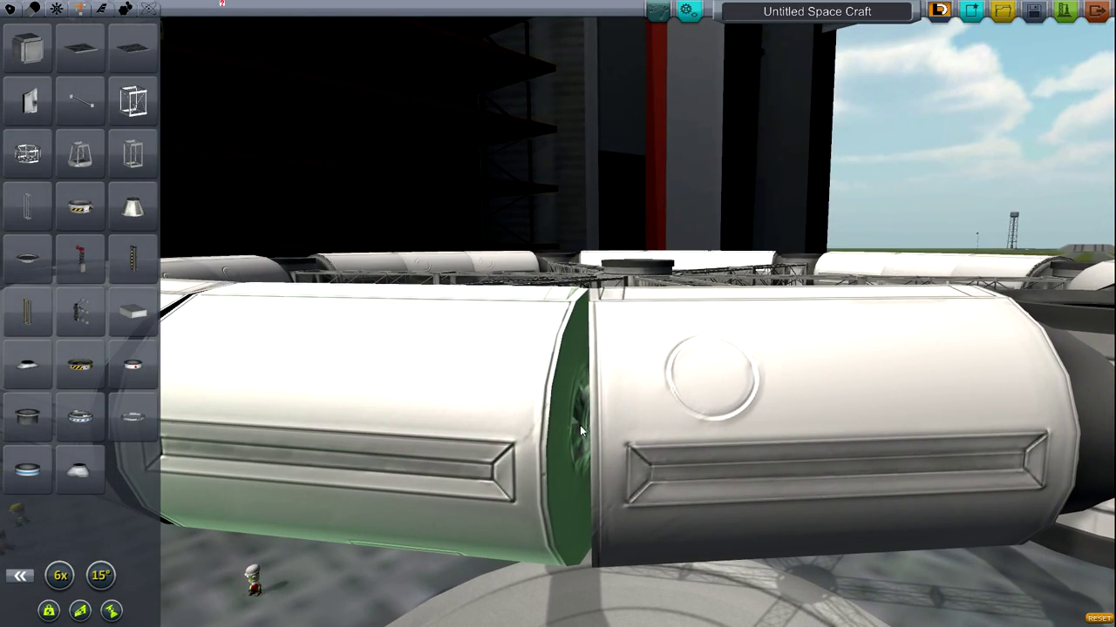
drag(579, 425, 629, 426)
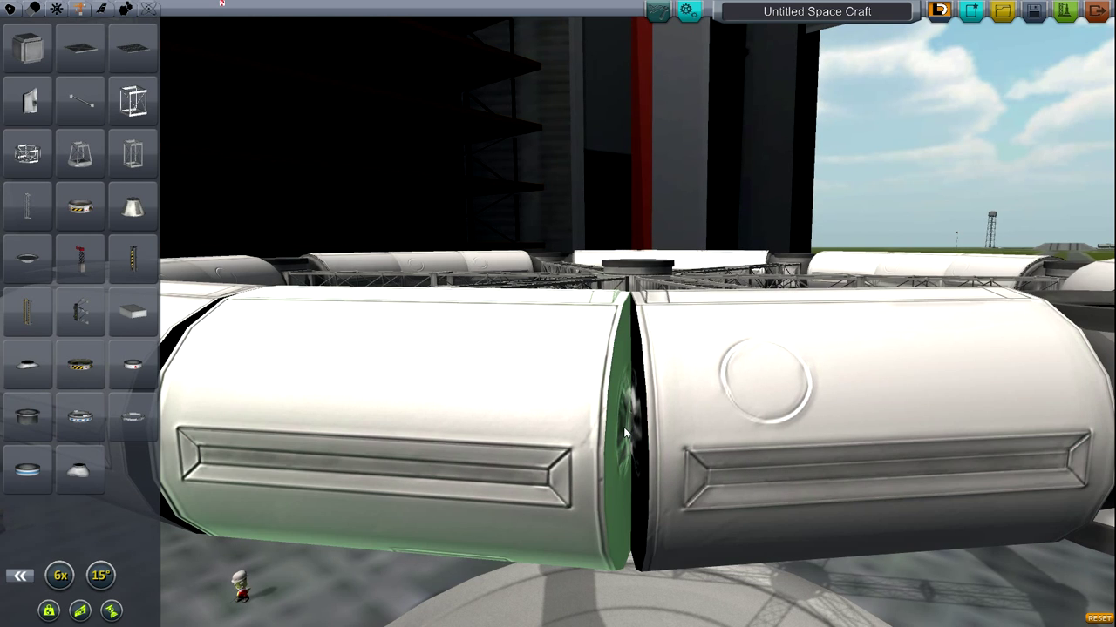
drag(617, 436, 685, 443)
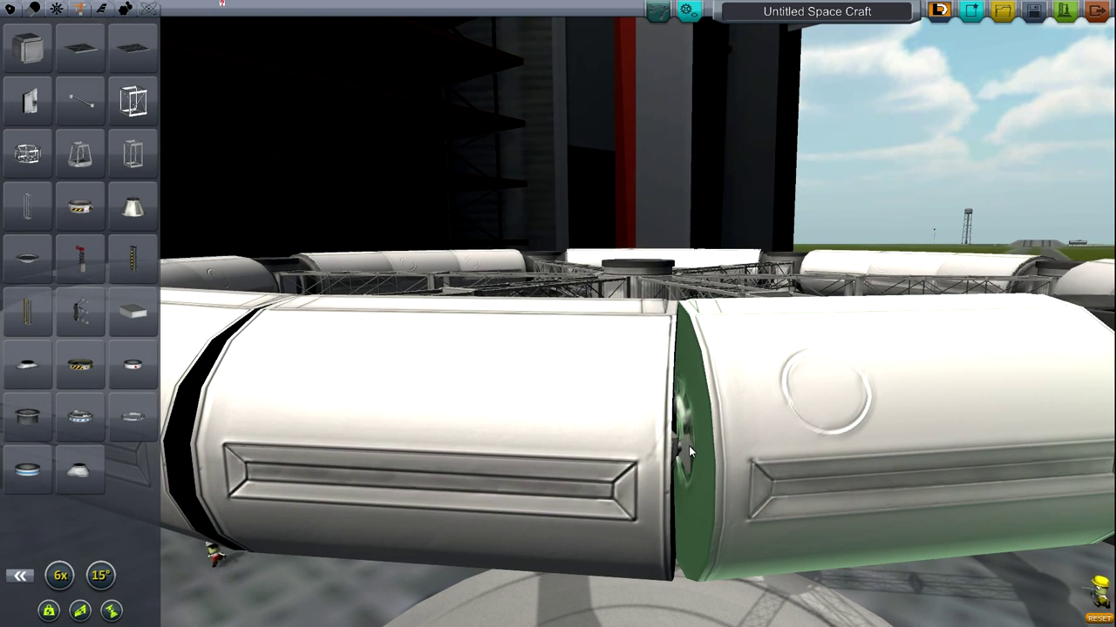
scroll(688, 446, down, 10)
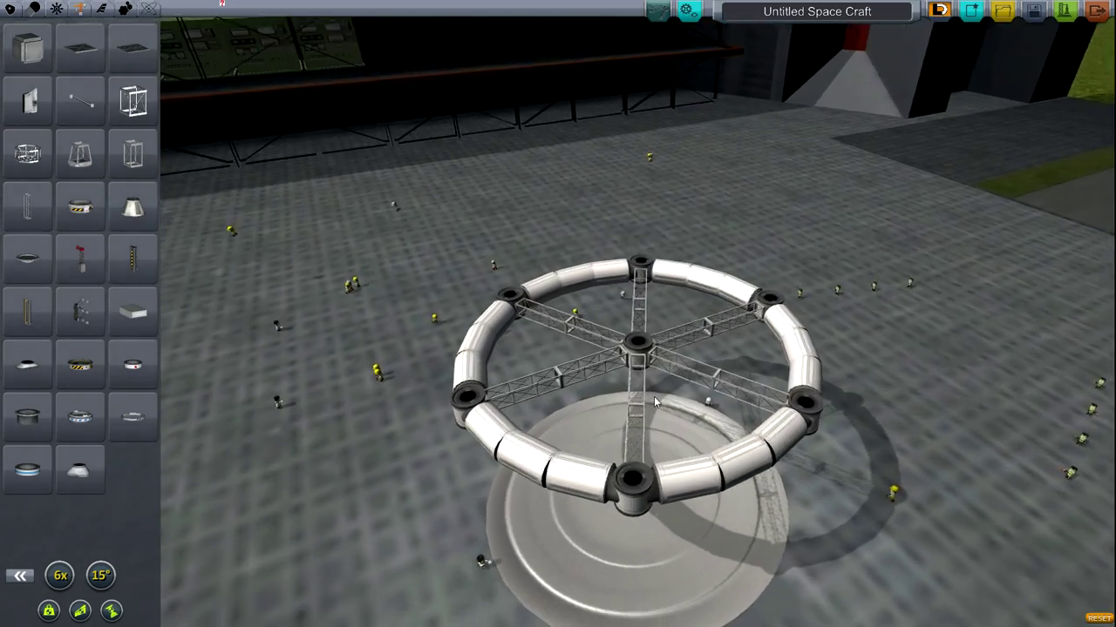
drag(654, 402, 943, 518)
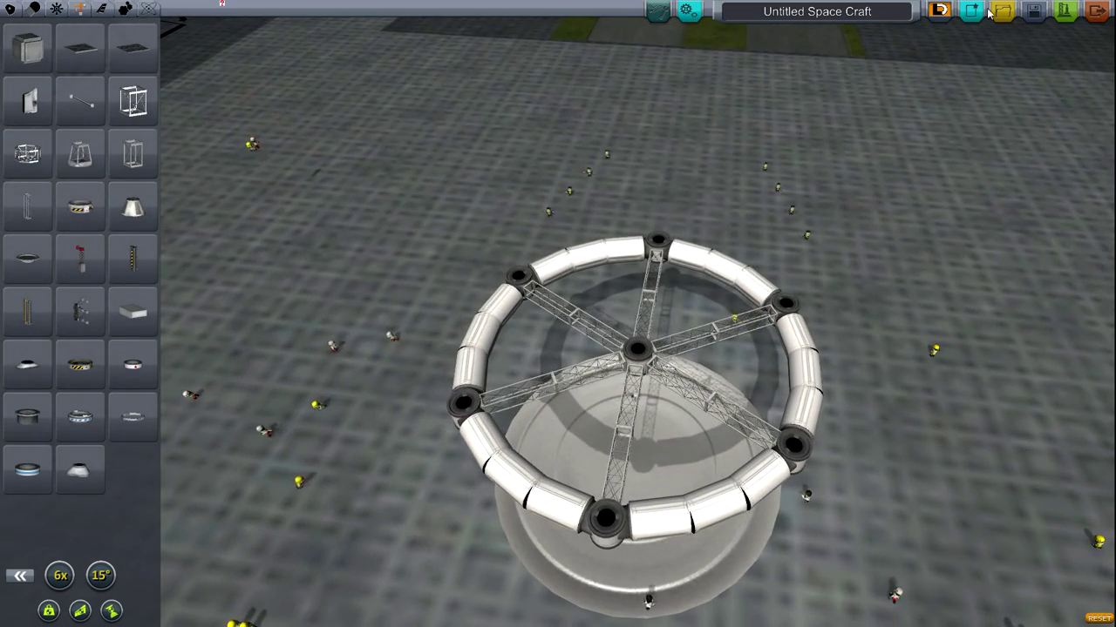
drag(1005, 180, 784, 331)
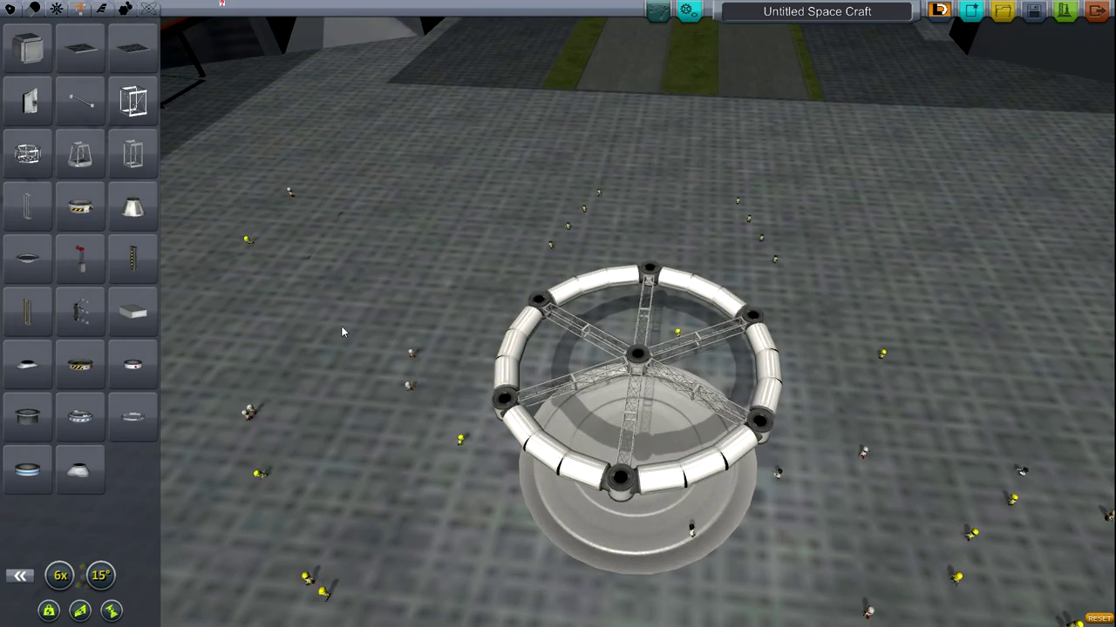
Attach a Clamp-O-Tron Sr. Docking Port to the top of the central hub tank.
mouse_move(92, 35)
scroll(731, 495, up, 8)
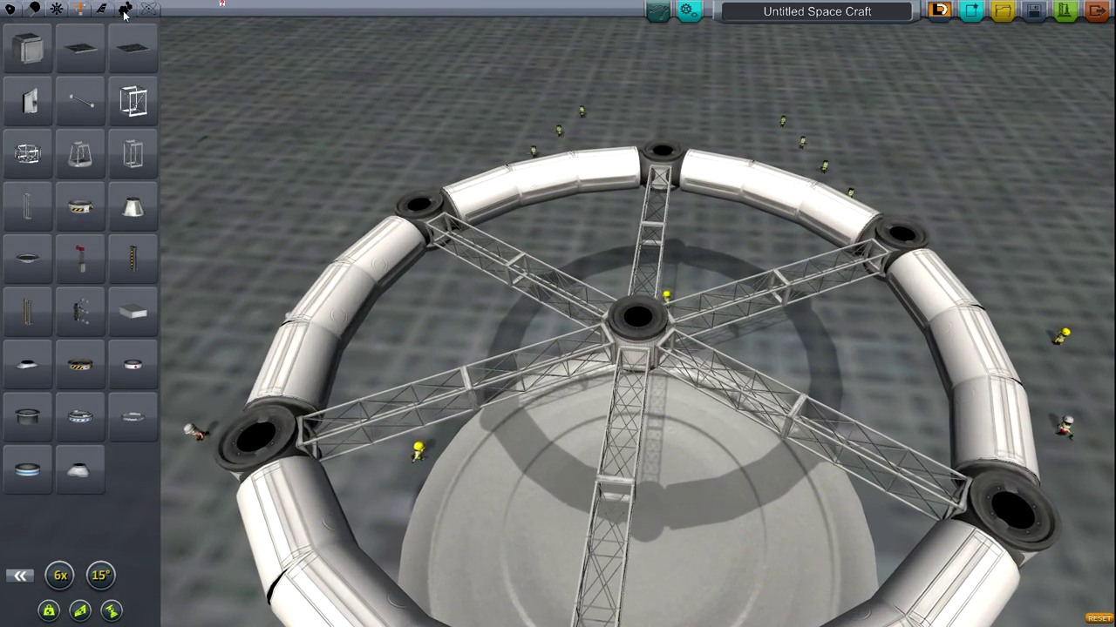
click(123, 11)
click(127, 531)
drag(523, 418, 640, 242)
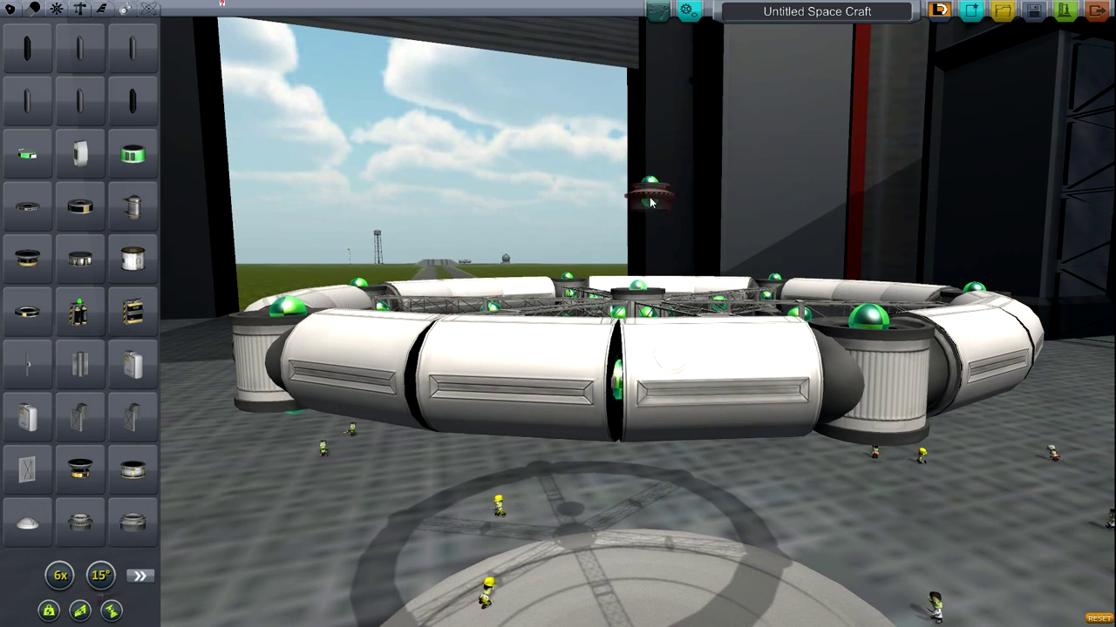
click(649, 202)
click(139, 575)
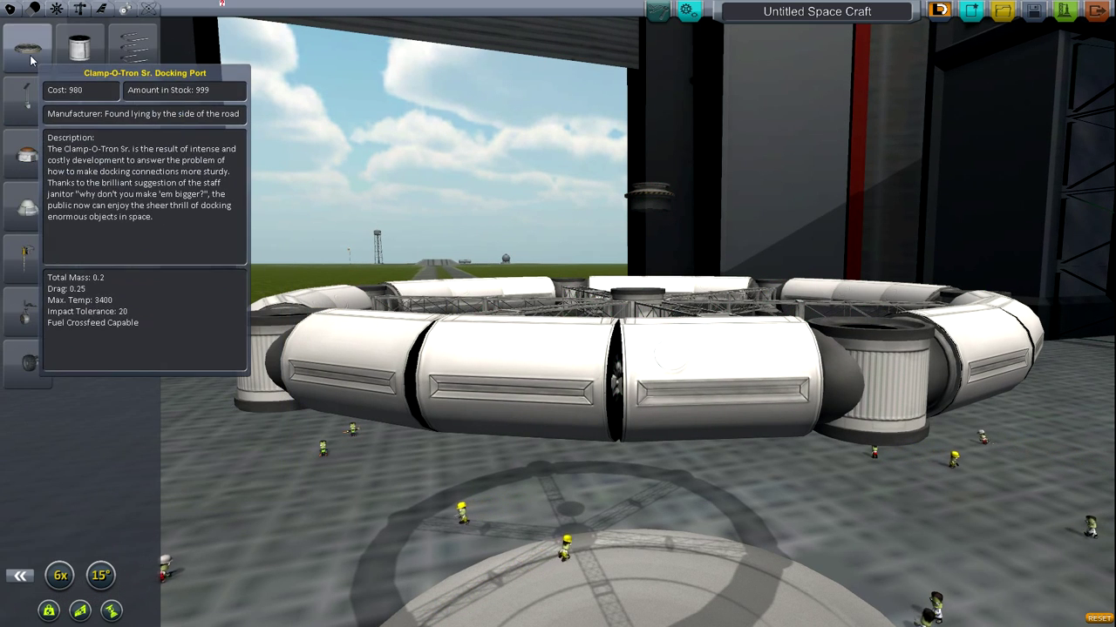
click(30, 59)
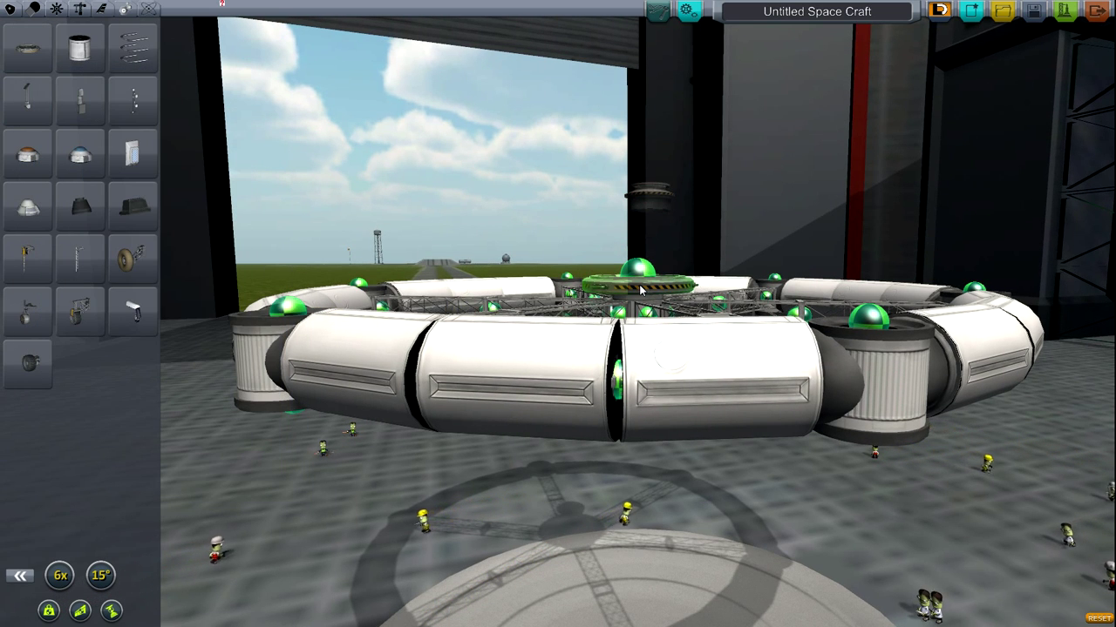
alt+click(641, 290)
Flip a second Clamp-O-Tron Sr. Docking Port, attach it under the central hub, and discard the loose docking part floating above the ring.
drag(683, 465, 669, 441)
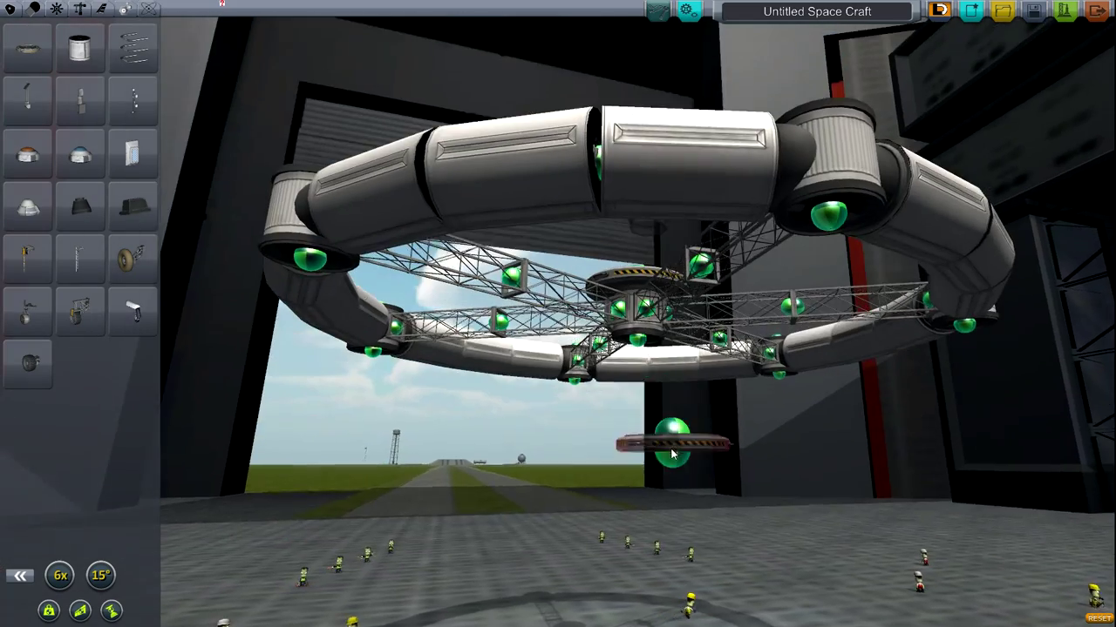
key(w)
key(w)
scroll(641, 344, up, 10)
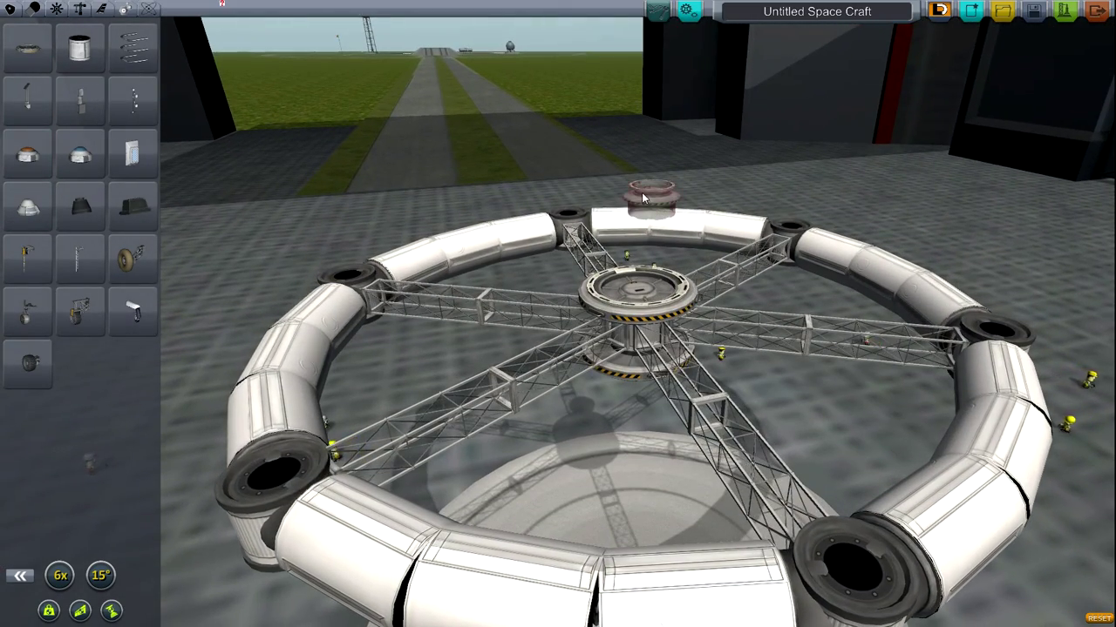
click(75, 228)
scroll(922, 295, up, 5)
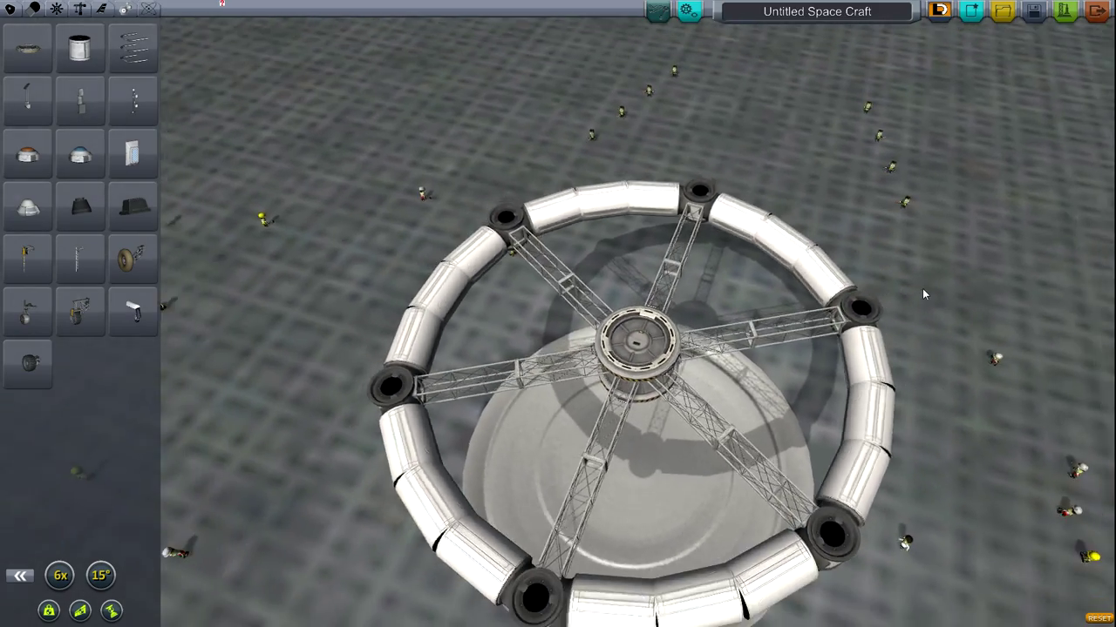
Load the saved craft "Large Docking ring".
drag(924, 294, 866, 435)
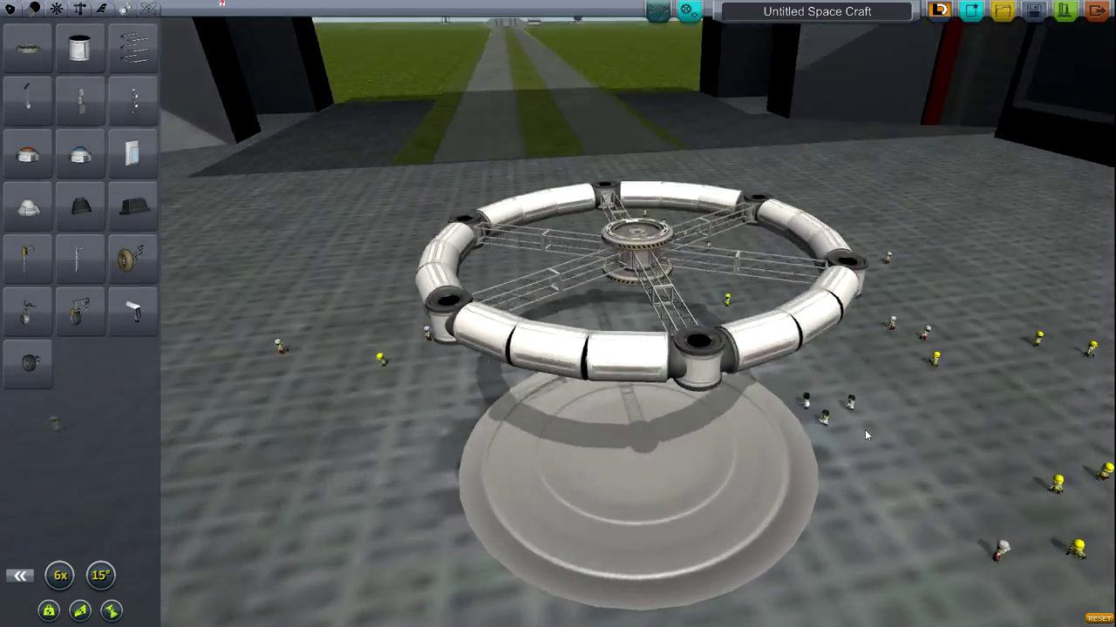
scroll(865, 434, up, 5)
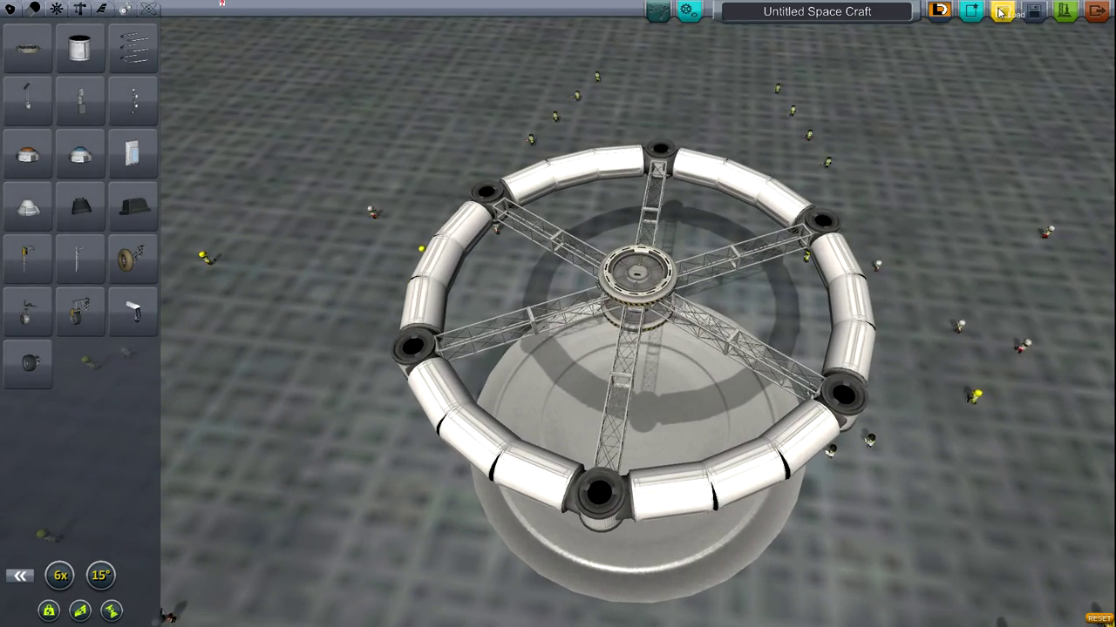
scroll(671, 344, down, 5)
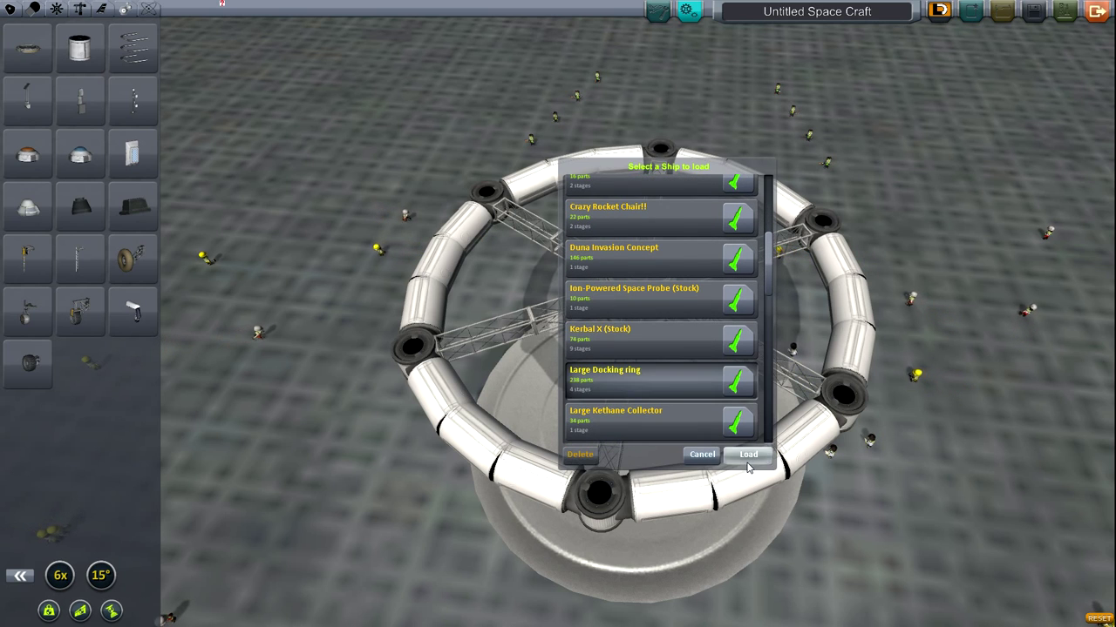
click(747, 459)
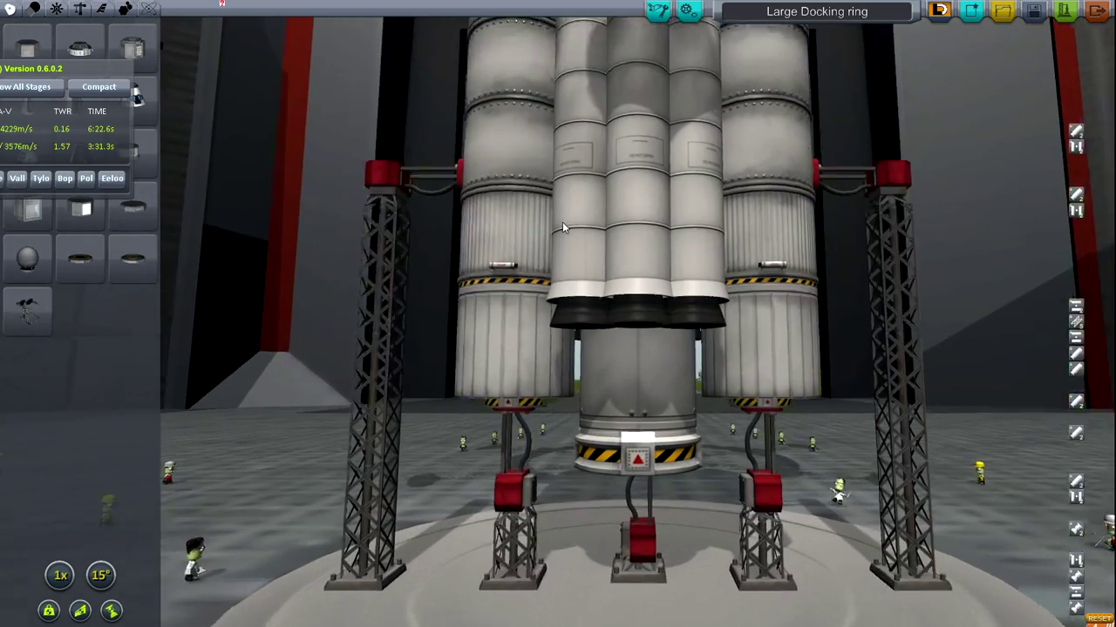
Examine the loaded docking ring from all around, including its launcher, rim sections and outward docking arms.
scroll(703, 438, down, 1)
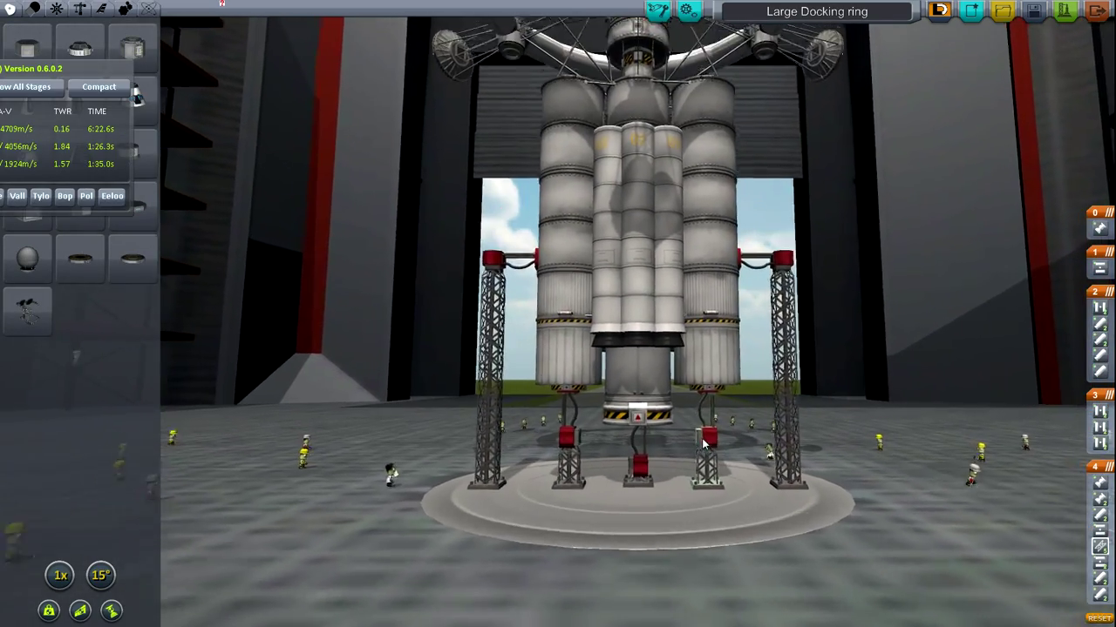
scroll(702, 439, up, 4)
scroll(704, 437, down, 5)
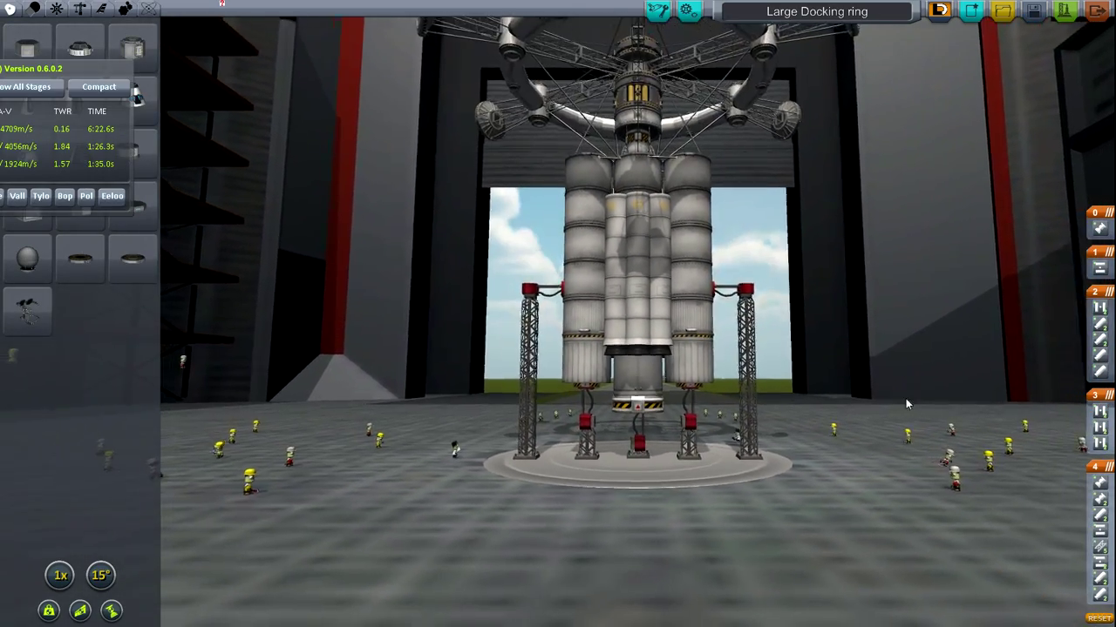
drag(906, 398, 908, 406)
scroll(908, 406, up, 5)
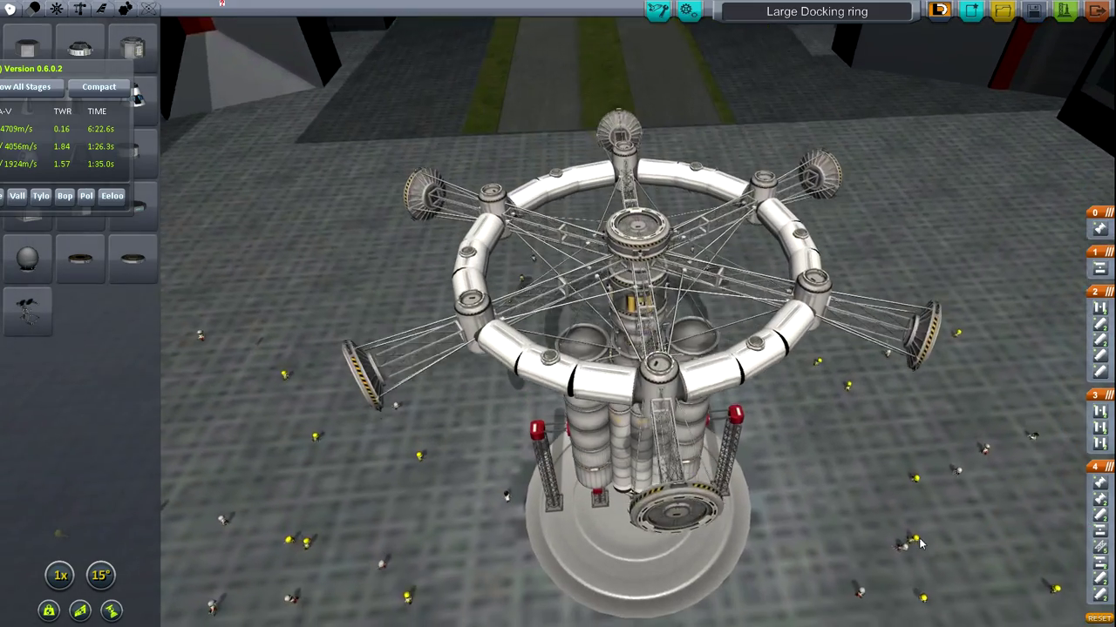
drag(860, 449, 741, 361)
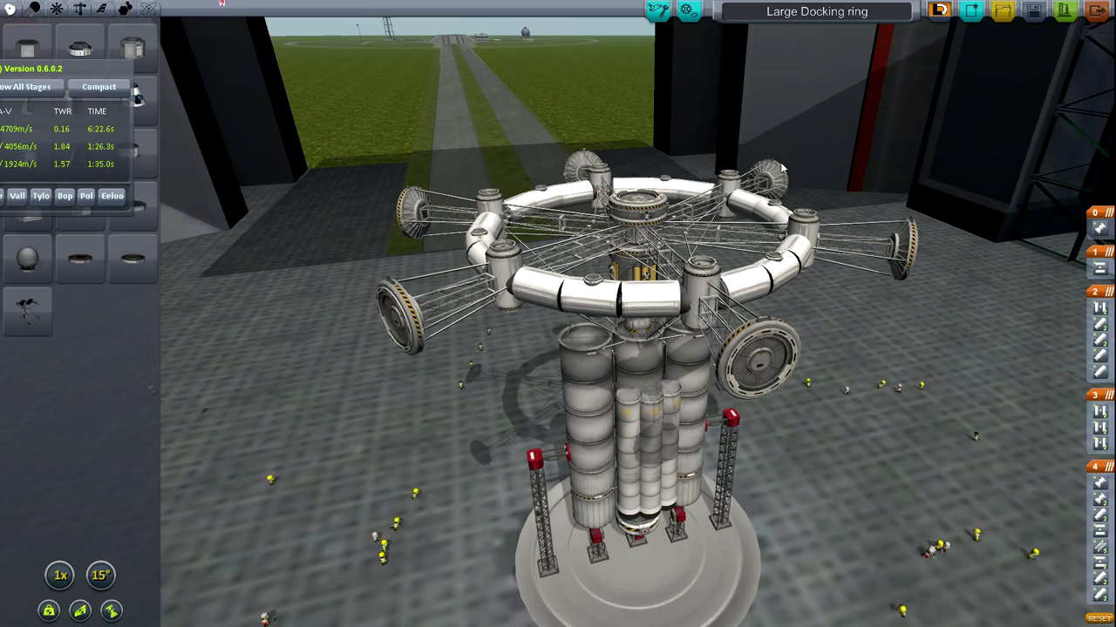
drag(783, 168, 915, 392)
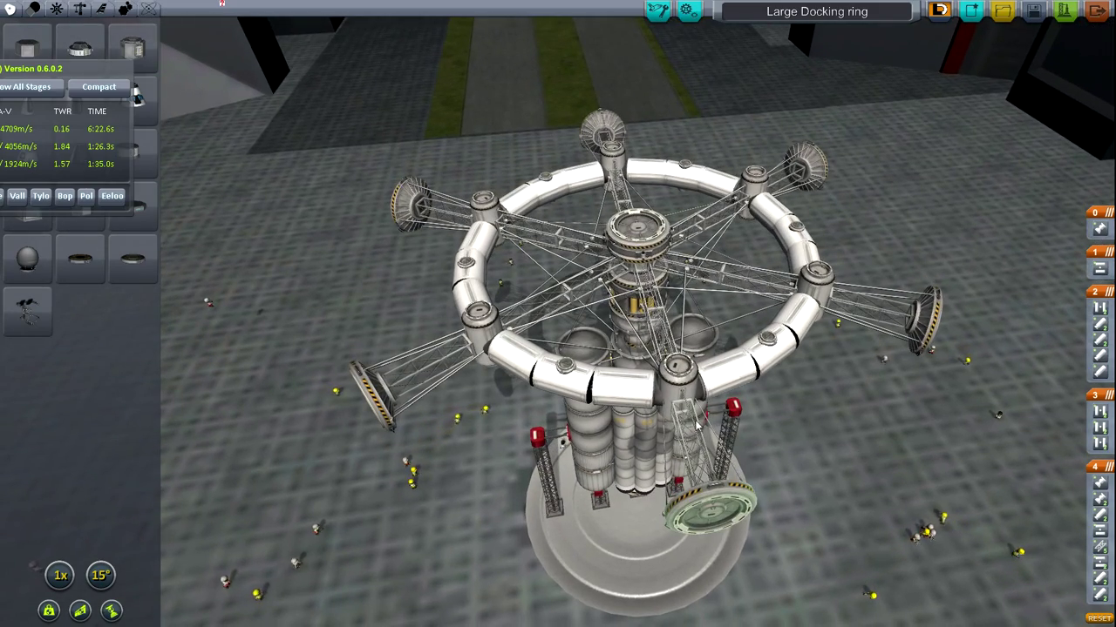
drag(721, 478, 809, 175)
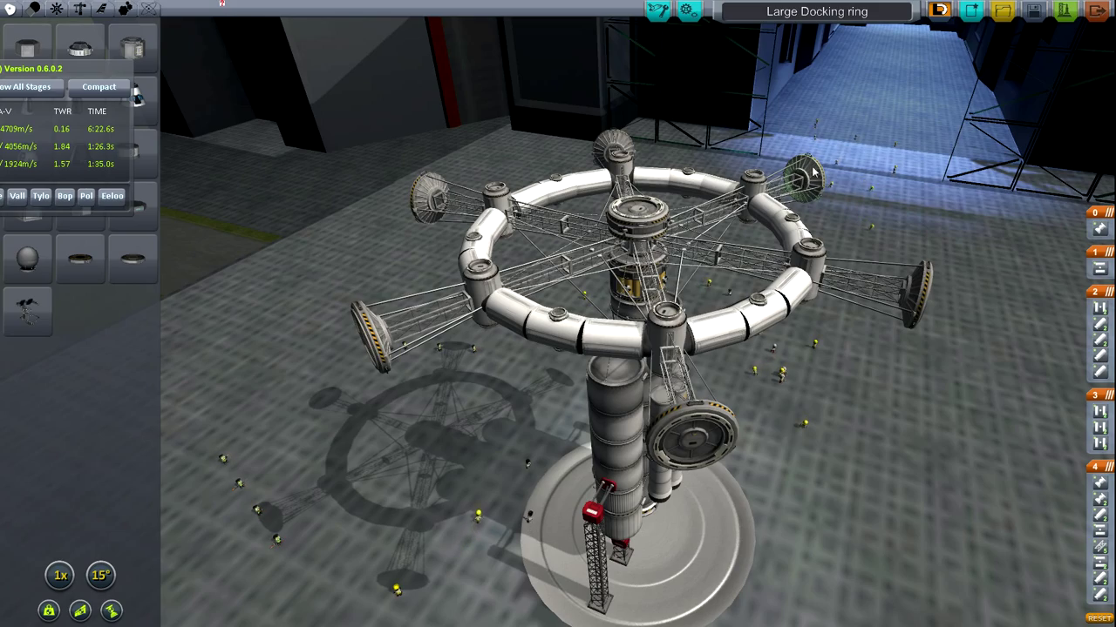
drag(782, 218, 869, 316)
drag(880, 252, 870, 435)
scroll(804, 419, up, 3)
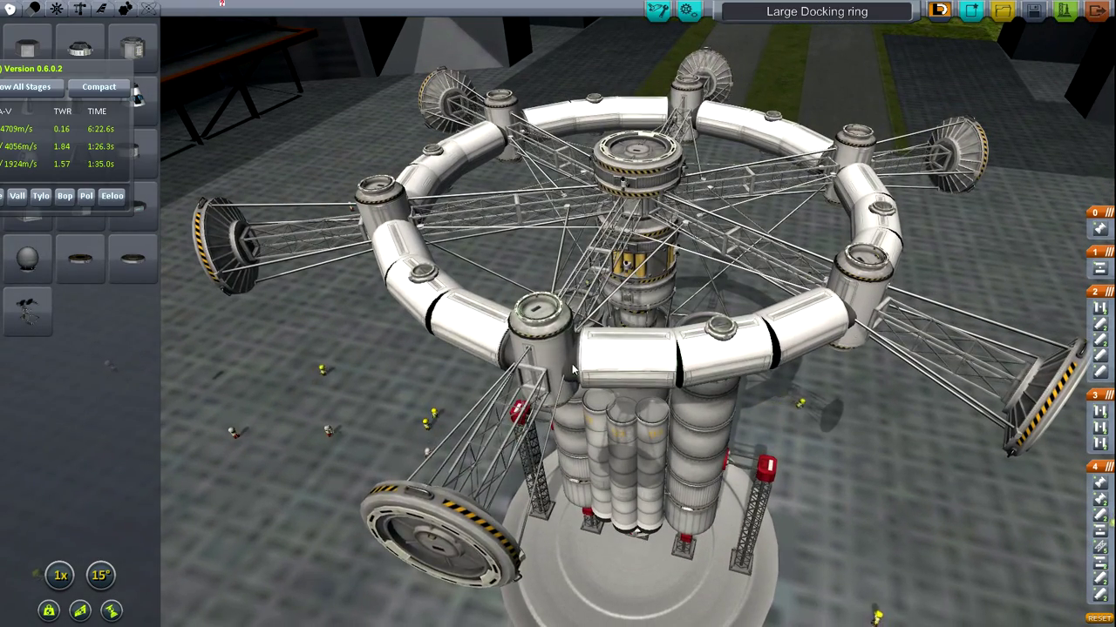
Examine the ring's underside, its central core and the struts bracing it to the launcher tanks.
drag(573, 370, 551, 163)
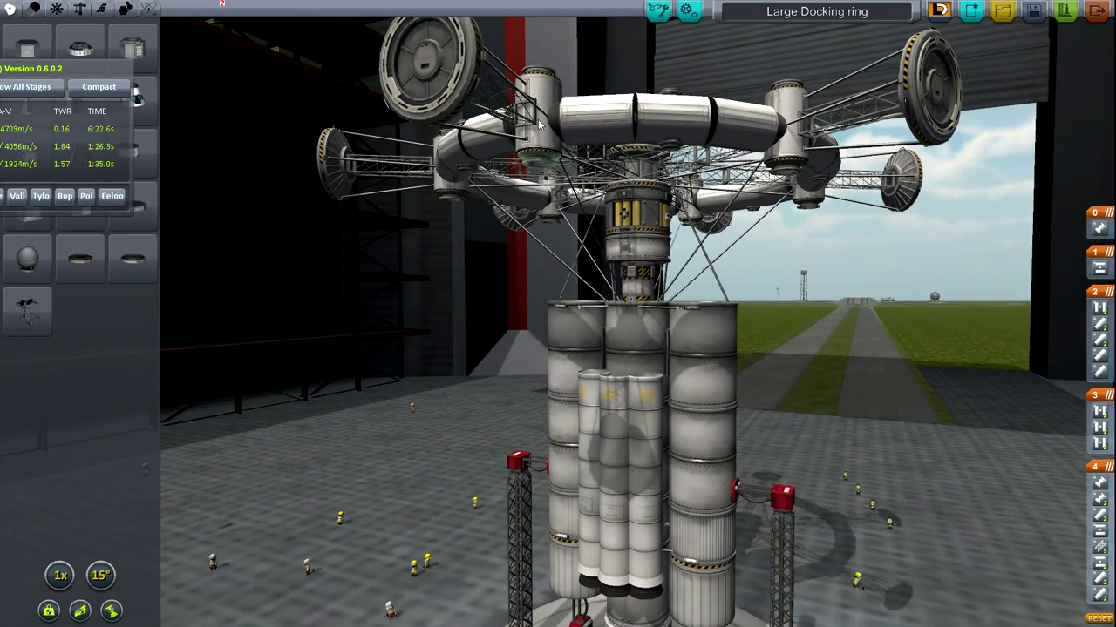
drag(608, 47, 629, 164)
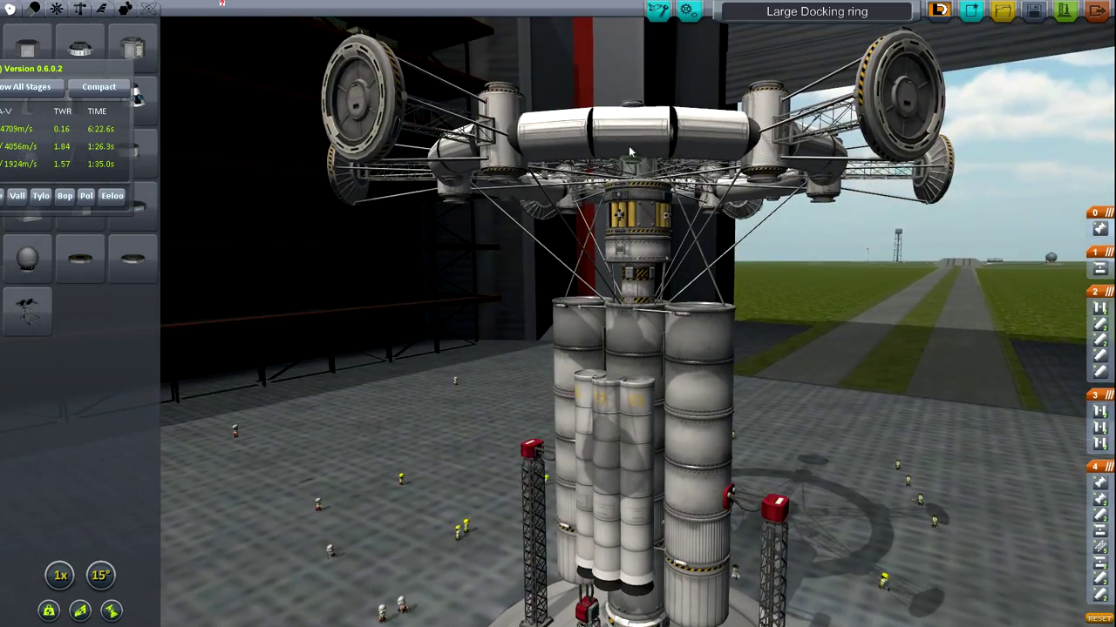
drag(634, 103, 723, 261)
scroll(828, 303, up, 4)
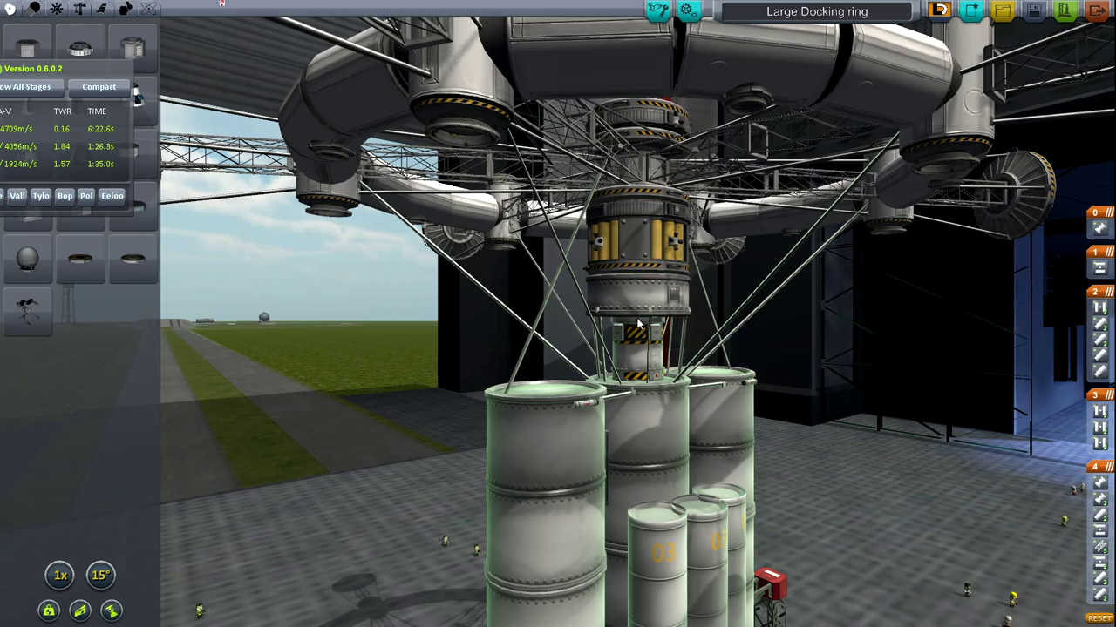
drag(833, 334, 802, 380)
scroll(789, 331, down, 4)
scroll(804, 386, up, 2)
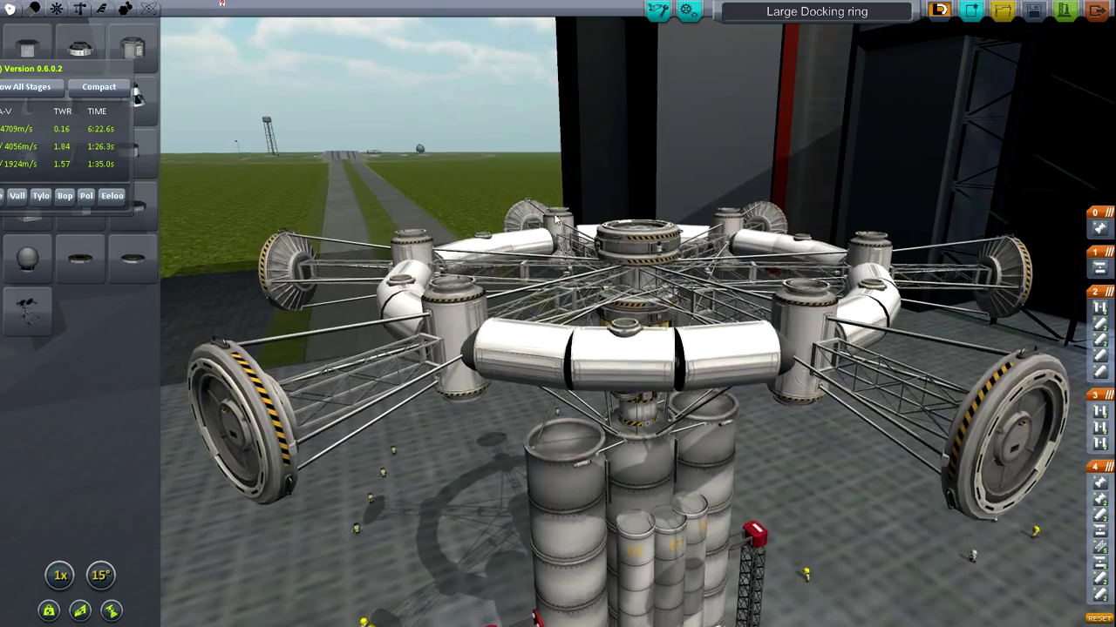
drag(660, 248, 597, 235)
scroll(601, 204, up, 3)
drag(601, 165, 669, 54)
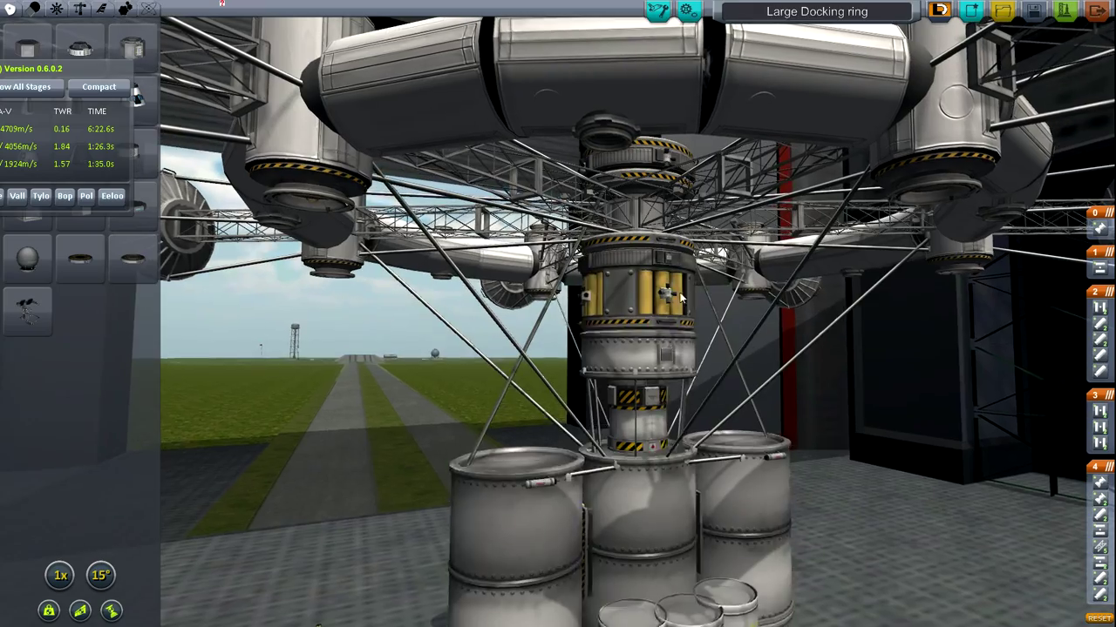
Examine the docking ring's central hub column, the rim with its outward docking ports, and the overall six-spoke layout from side, below and above.
drag(680, 308, 658, 414)
scroll(665, 317, down, 3)
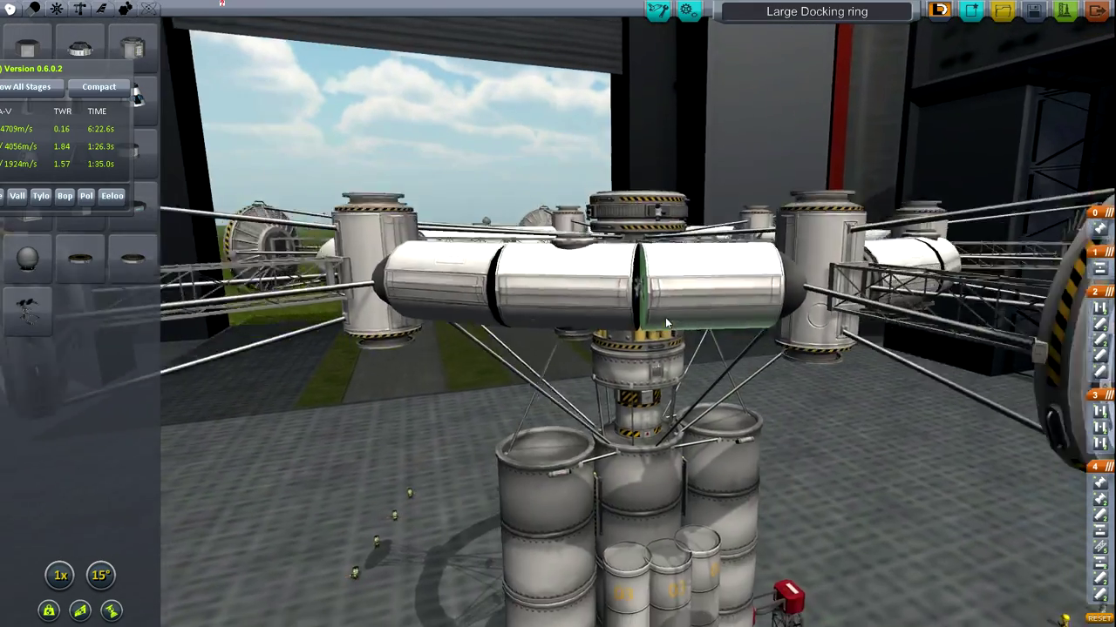
drag(642, 259, 637, 306)
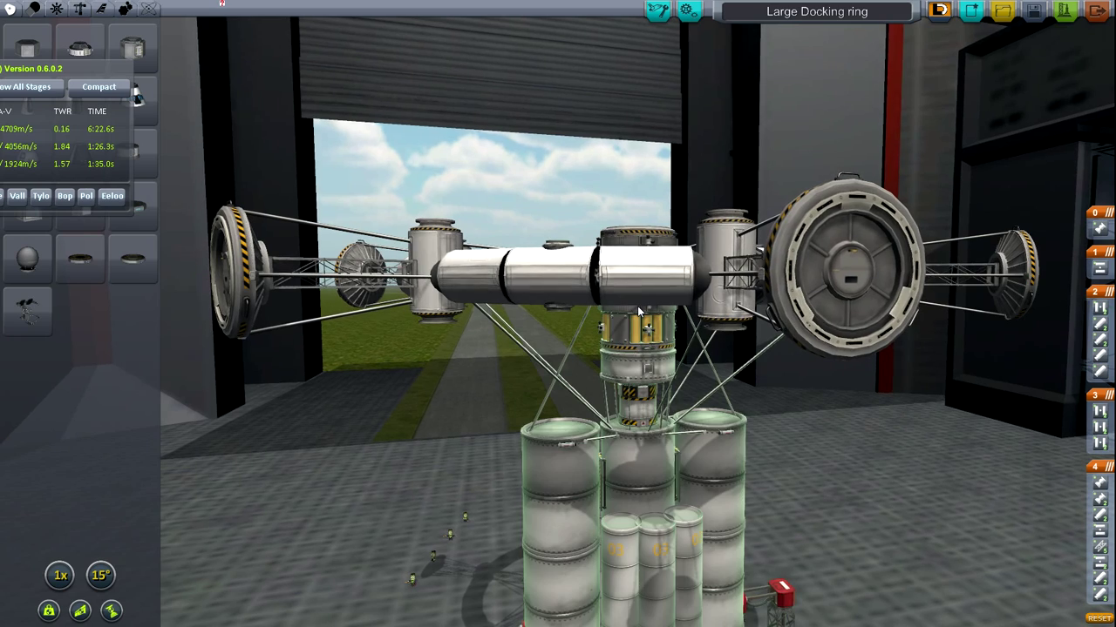
drag(642, 246, 628, 232)
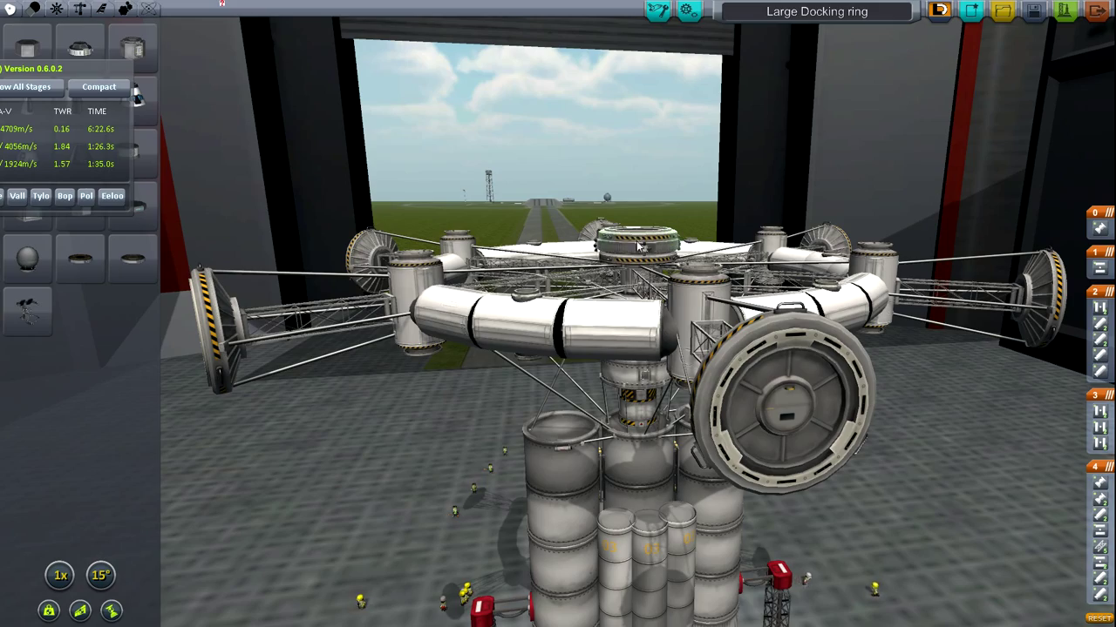
drag(624, 462, 628, 319)
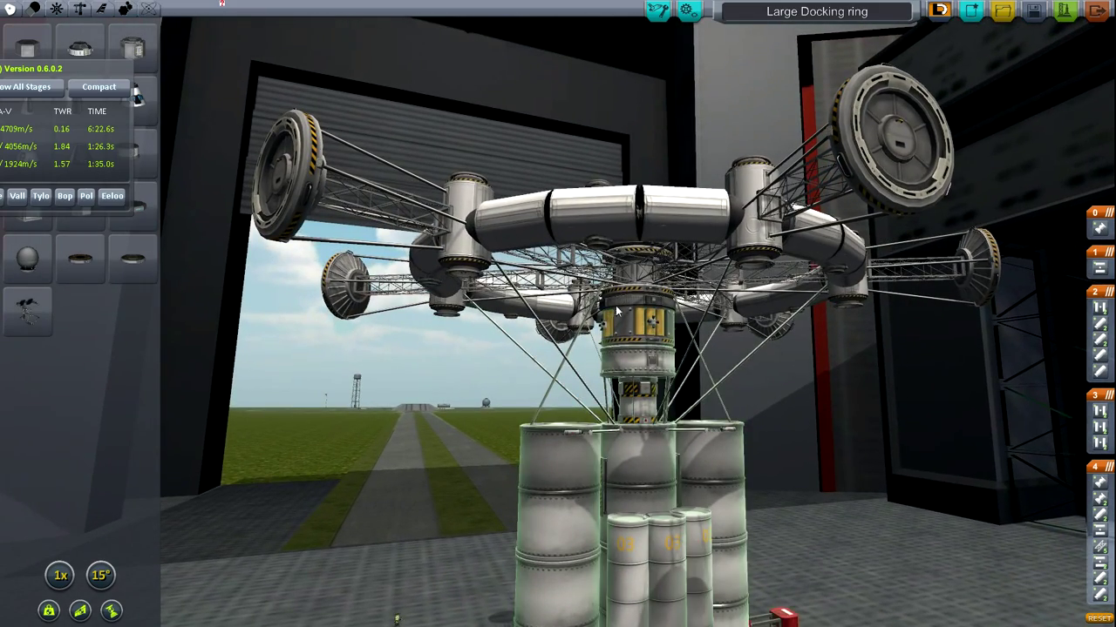
drag(697, 274, 854, 587)
scroll(804, 348, up, 3)
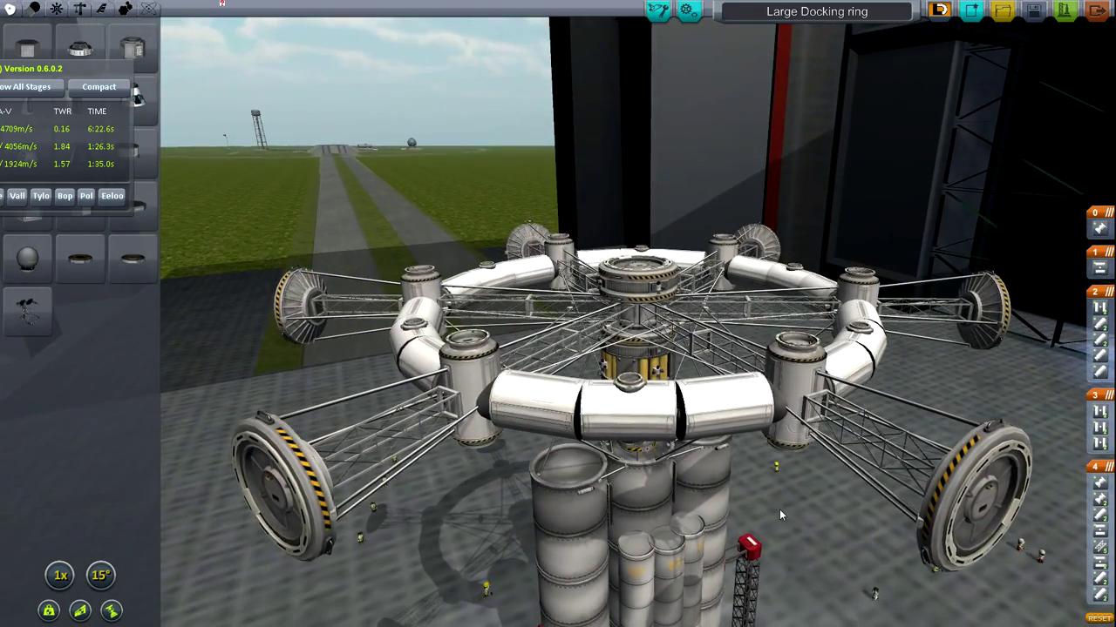
drag(779, 509, 872, 531)
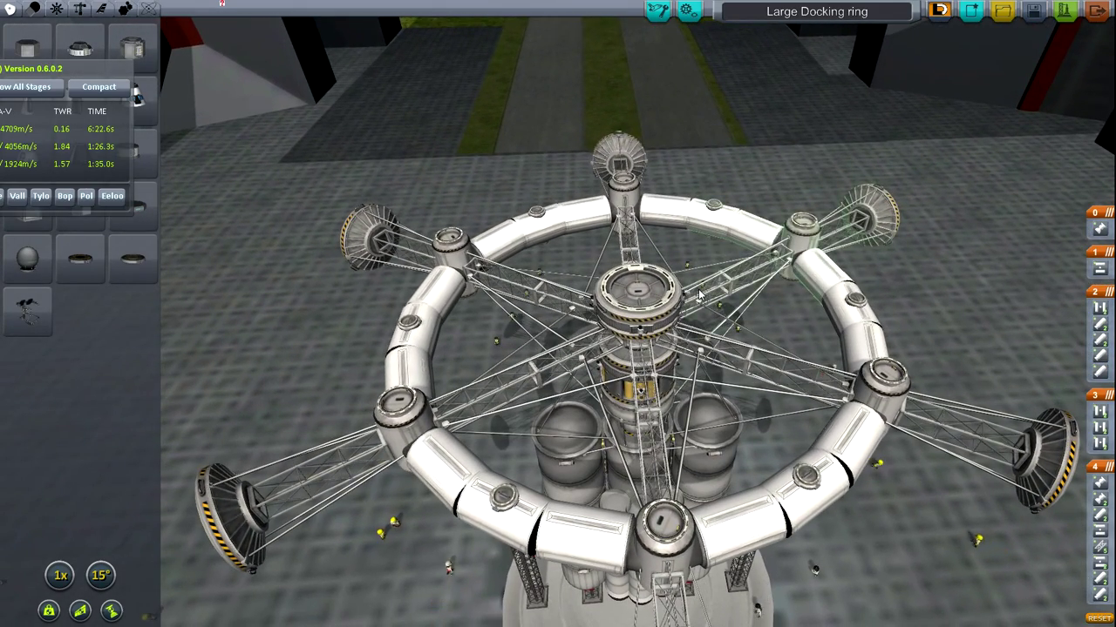